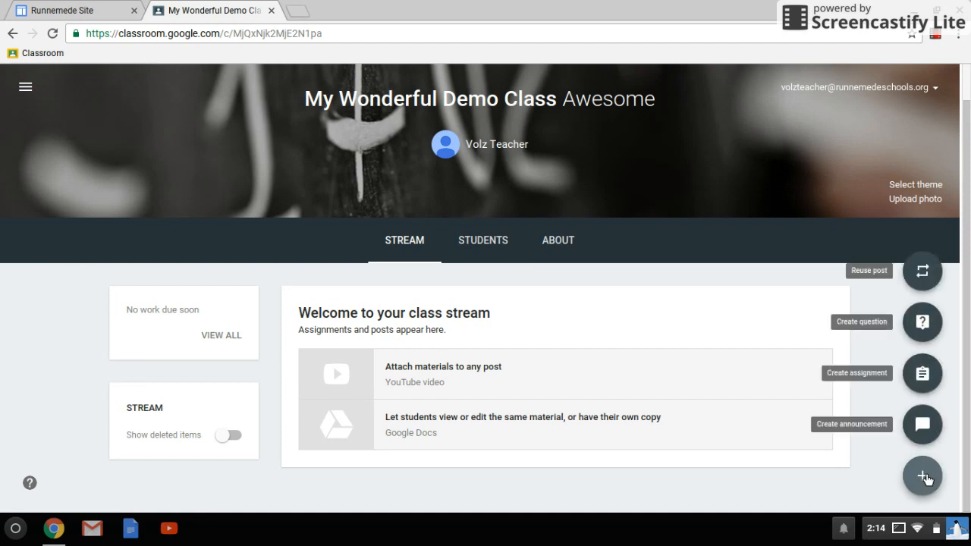
# Step: Create a new assignment in the class stream and title it "Demo Lesson 1"
pyautogui.click(922, 374)
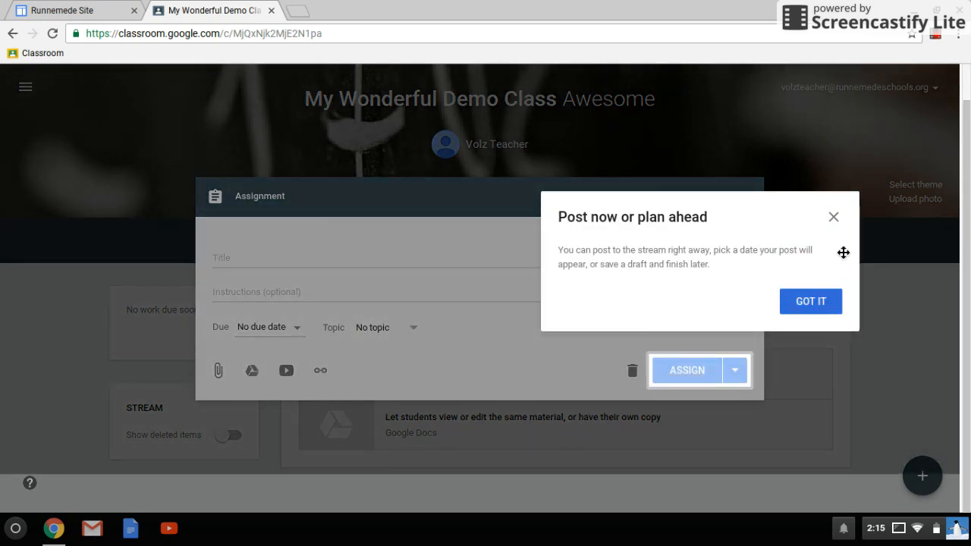
pyautogui.click(810, 301)
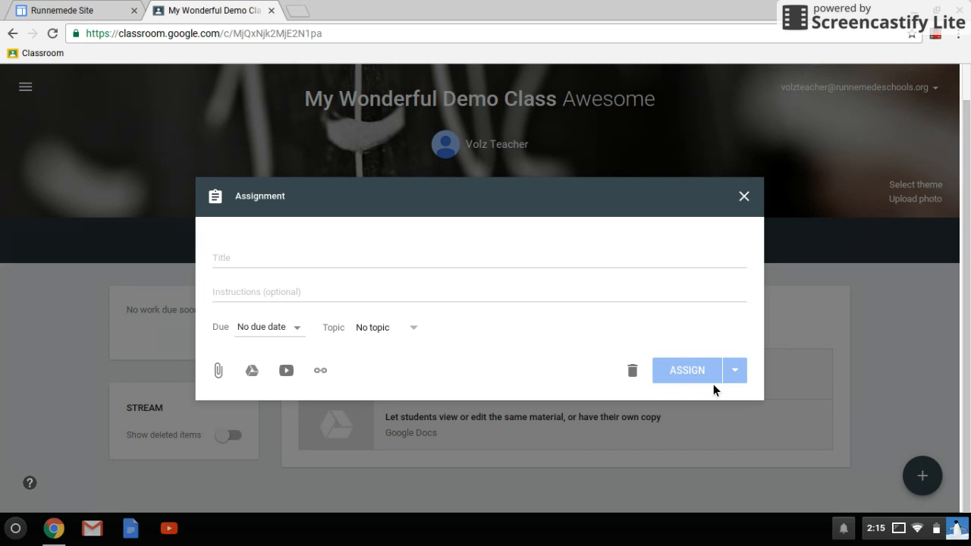
pyautogui.click(309, 264)
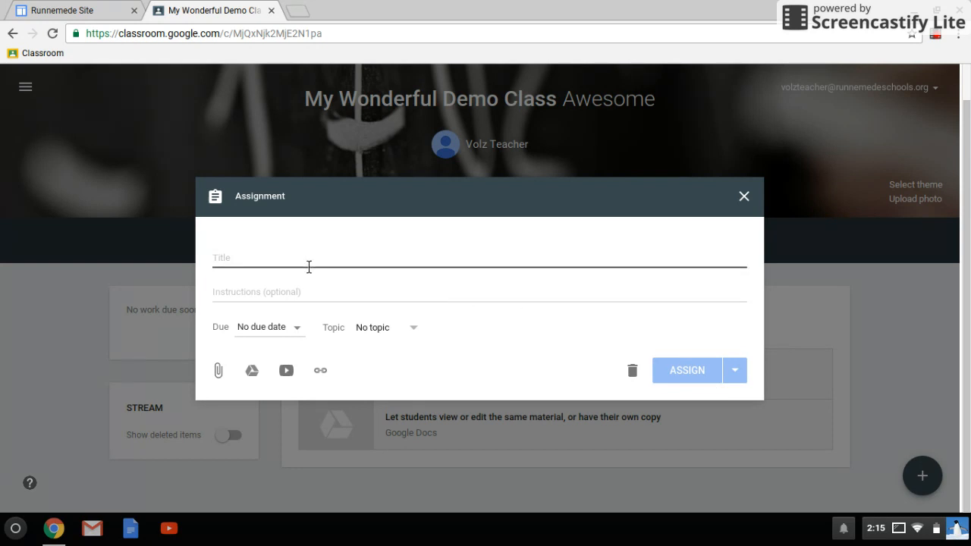
pyautogui.write('Demo Le')
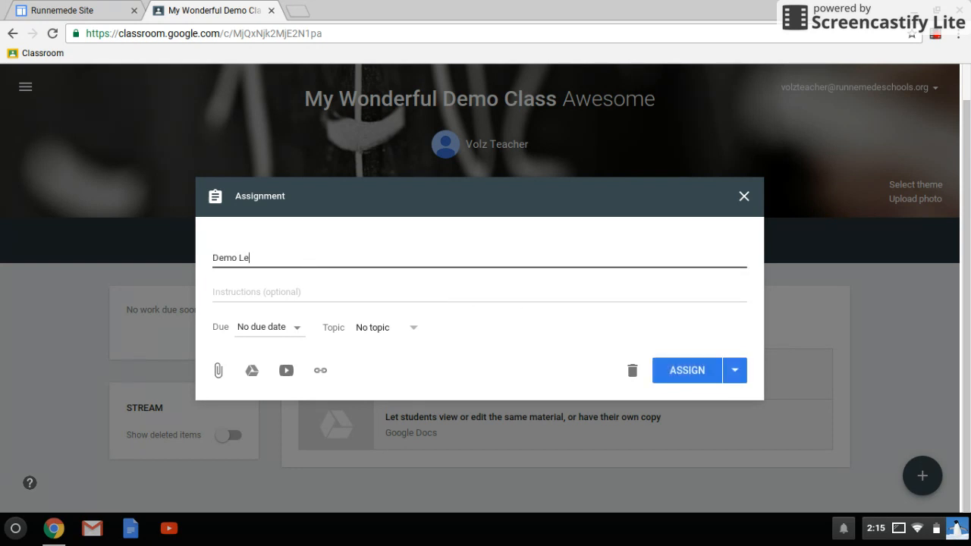
pyautogui.write('sson 1')
# Step: Enter the question What do you think about "X"? as the assignment's instructions
pyautogui.press('Tab')
pyautogui.write('I')
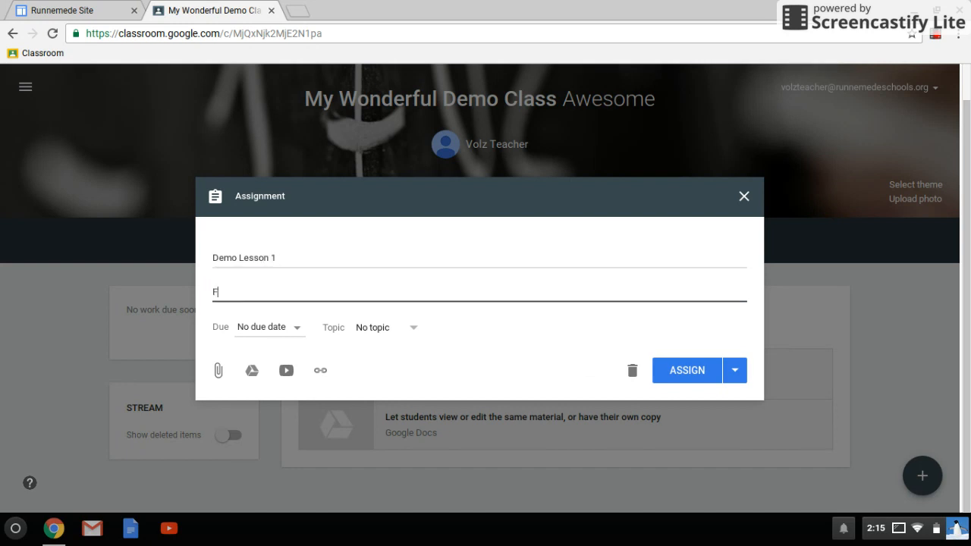
pyautogui.press('BackSpace')
pyautogui.write('What d')
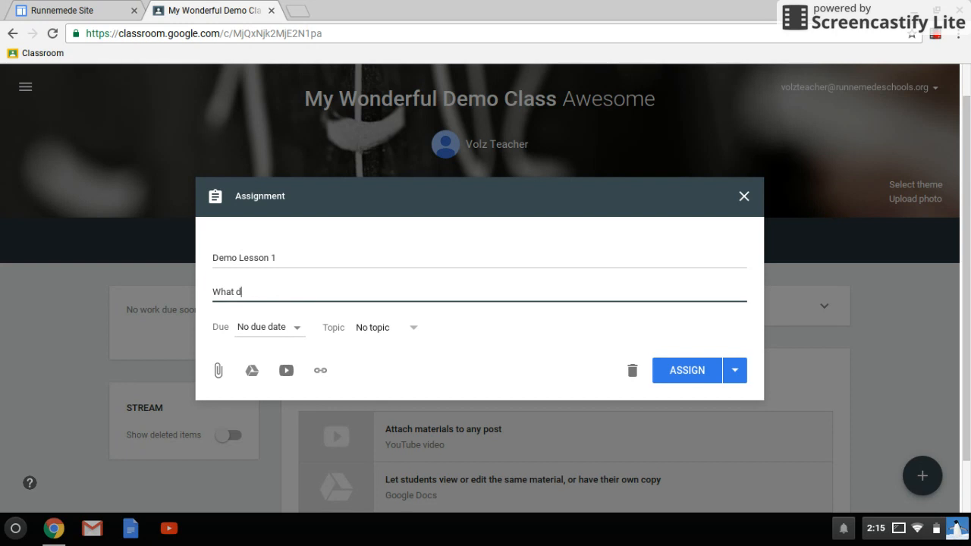
pyautogui.write('io you think about "X"?')
# Step: Set the assignment's due date to October 12, 2016
pyautogui.click(288, 332)
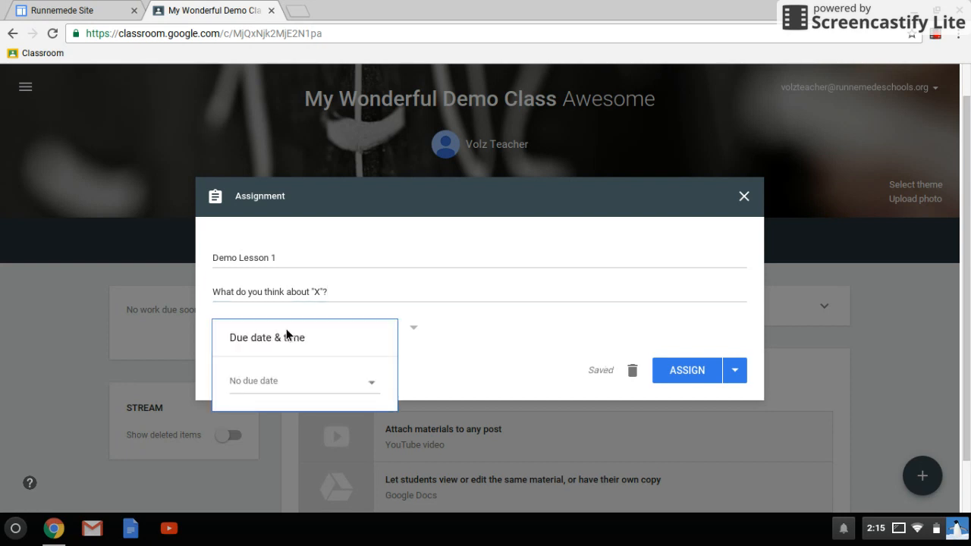
pyautogui.click(277, 385)
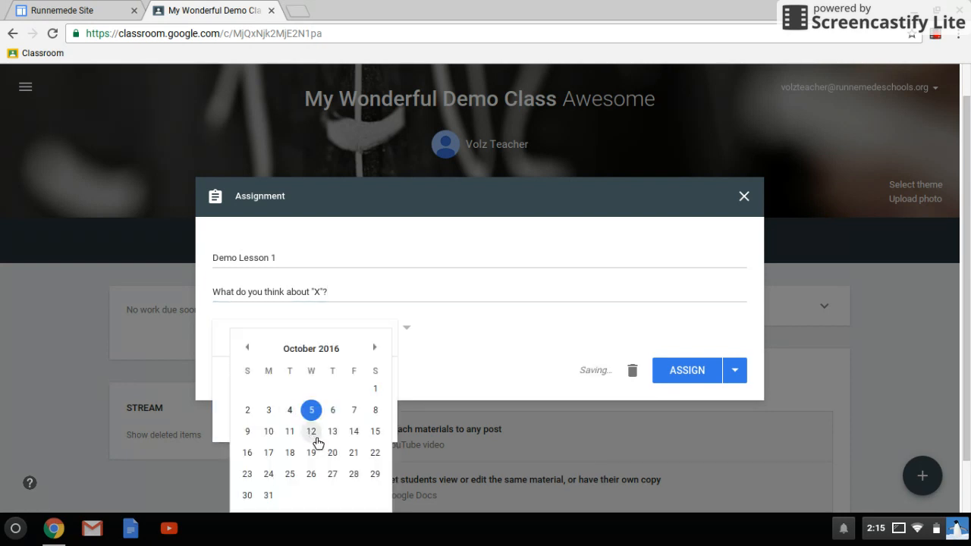
pyautogui.click(311, 432)
pyautogui.click(428, 375)
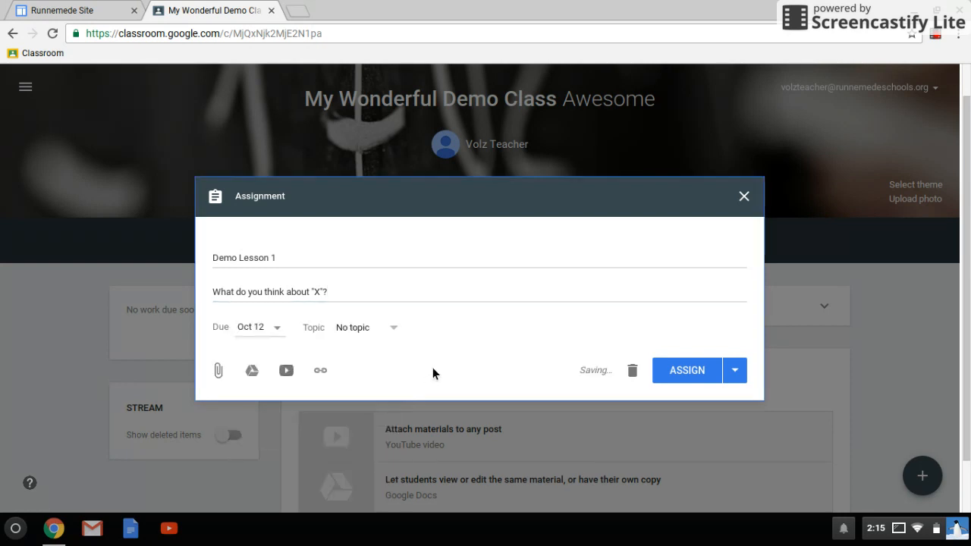
# Step: Create a new topic named "Demo Lessons" for the assignment
pyautogui.click(350, 332)
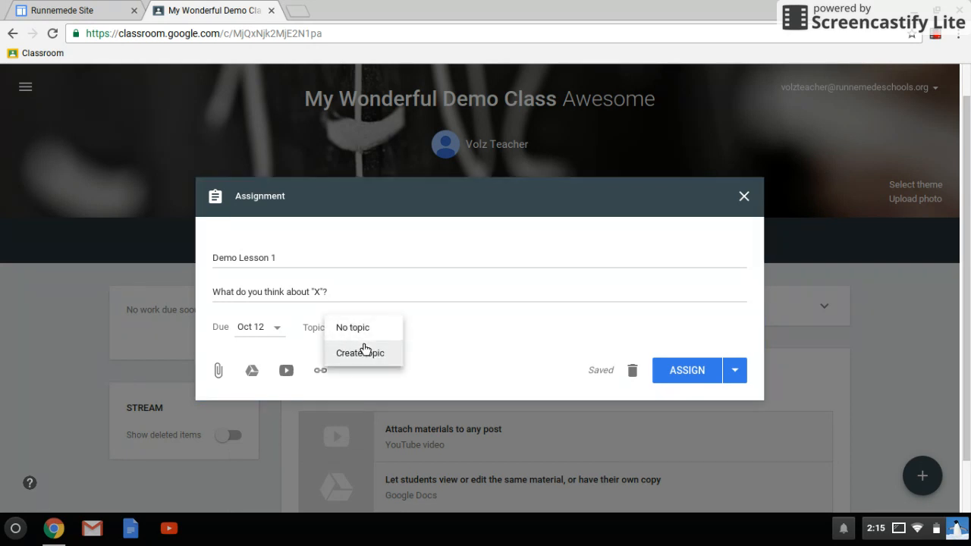
pyautogui.click(366, 353)
pyautogui.write('Demo Lessons')
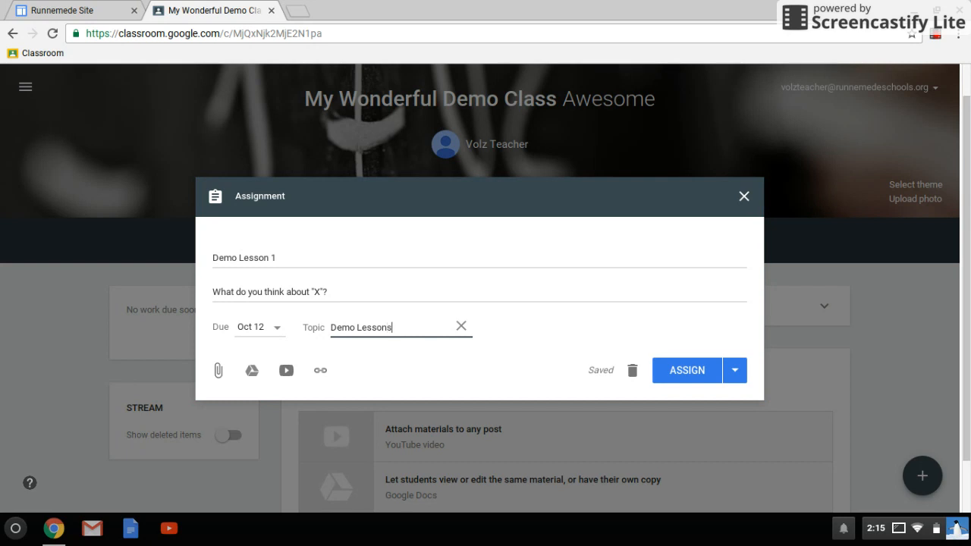
pyautogui.click(495, 372)
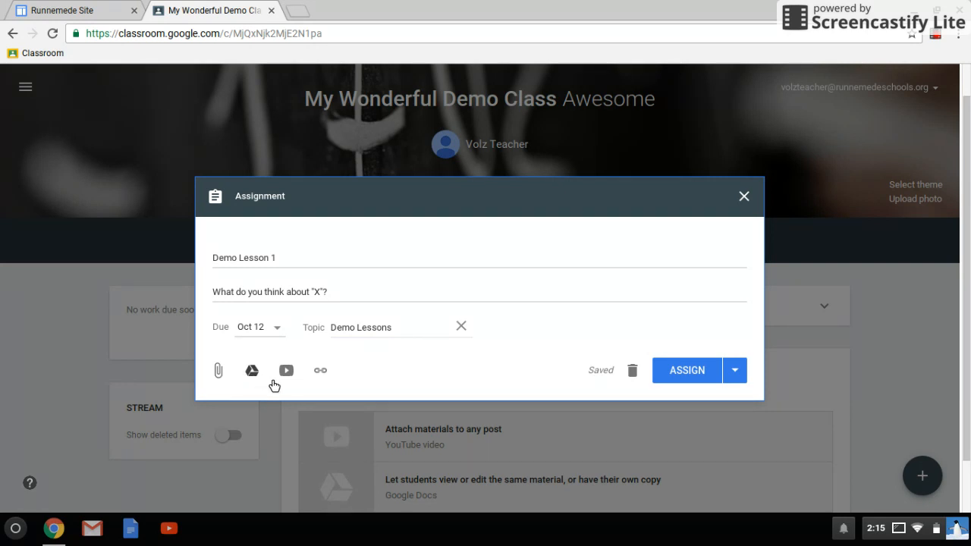
# Step: Add the line "Please attach your work to this assignment." below the question in the instructions and assign it to the class
pyautogui.click(449, 304)
pyautogui.press('Return')
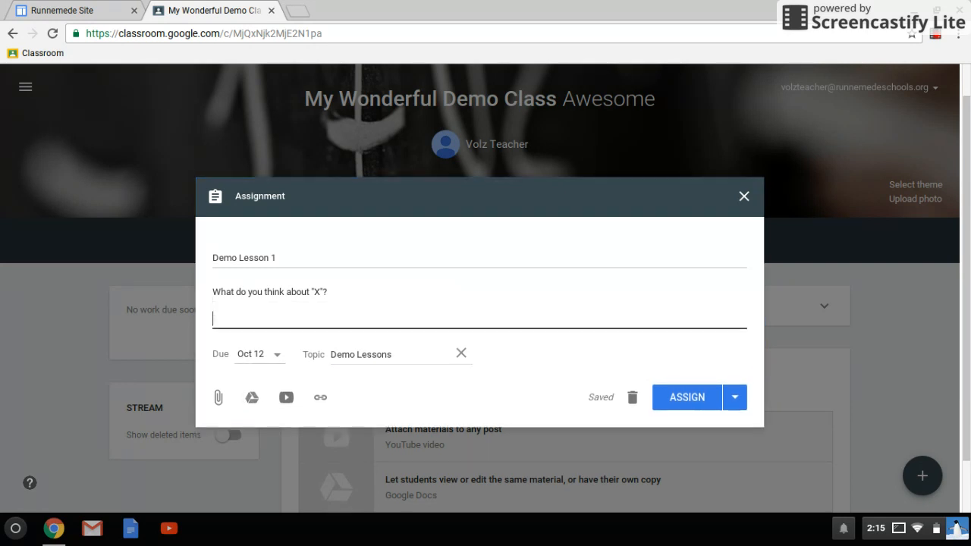
pyautogui.write('Please attach you r work ')
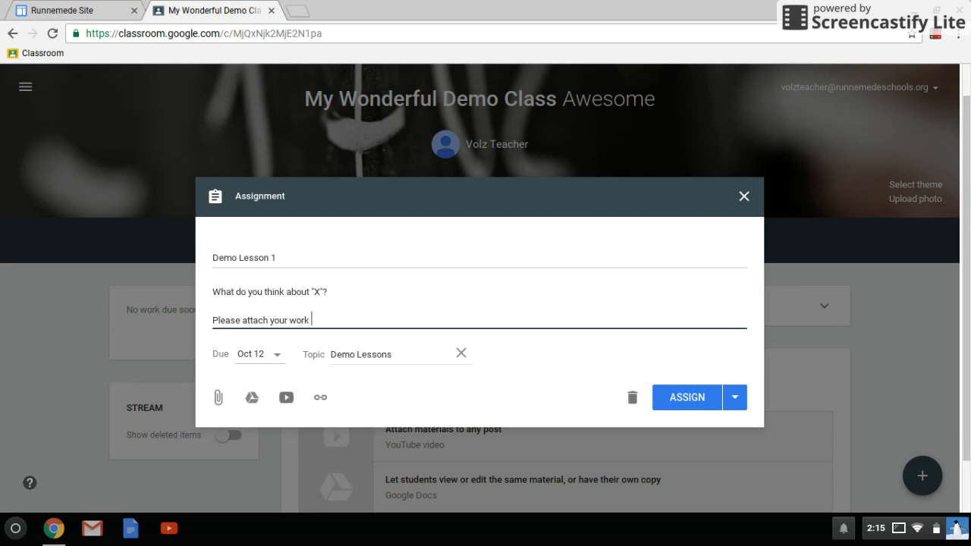
pyautogui.write('to this assignments')
pyautogui.press('BackSpace')
pyautogui.write('.')
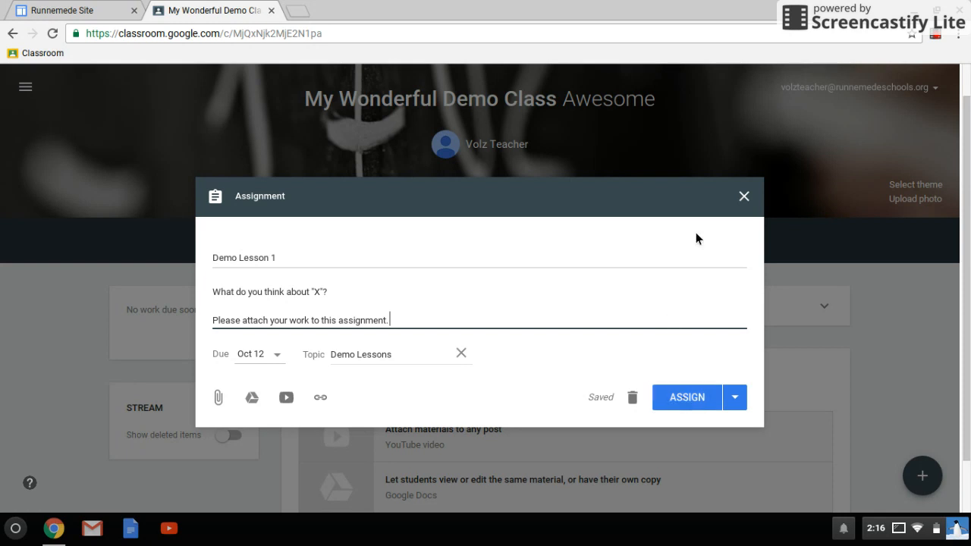
pyautogui.click(699, 395)
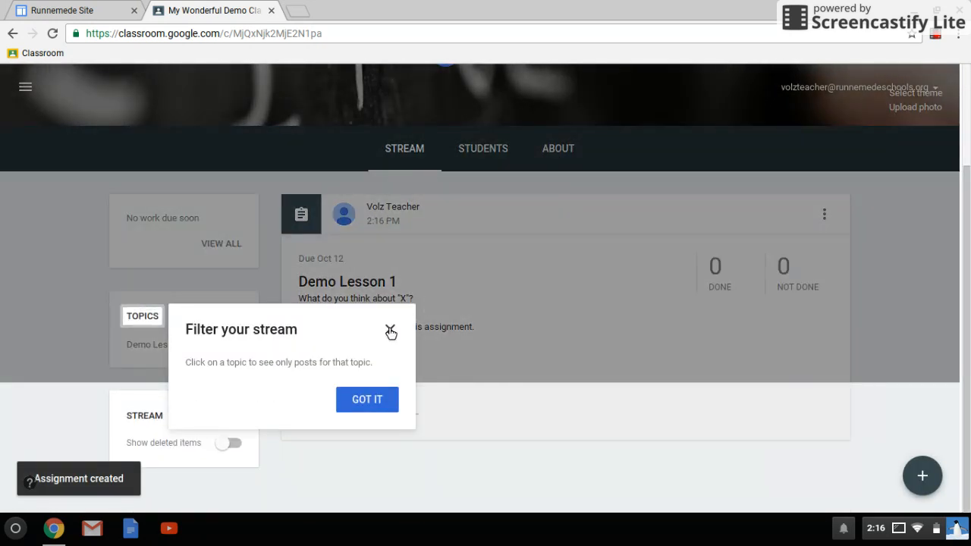
pyautogui.click(390, 331)
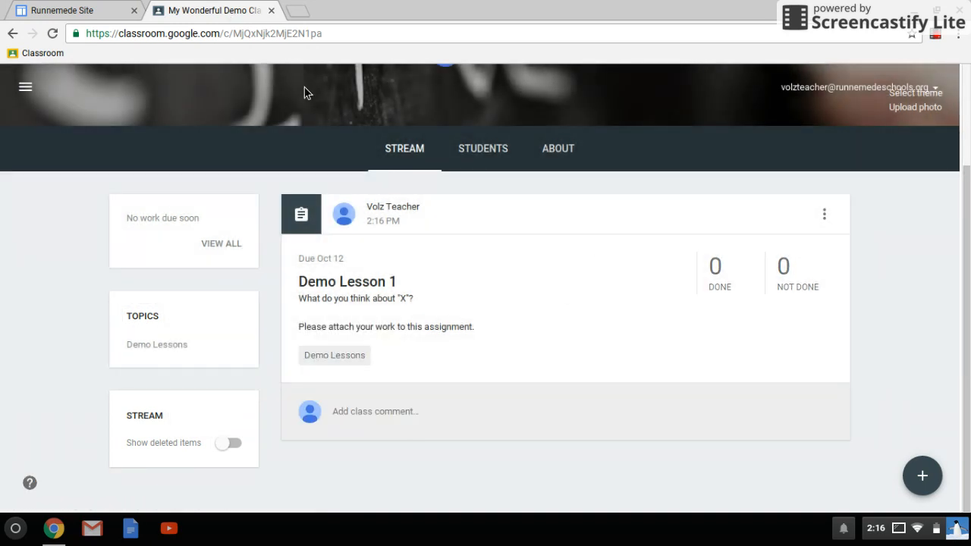
# Step: Open drive.google.com in a new browser tab and create a new Google Docs document
pyautogui.click(296, 13)
pyautogui.write('drive.google.')
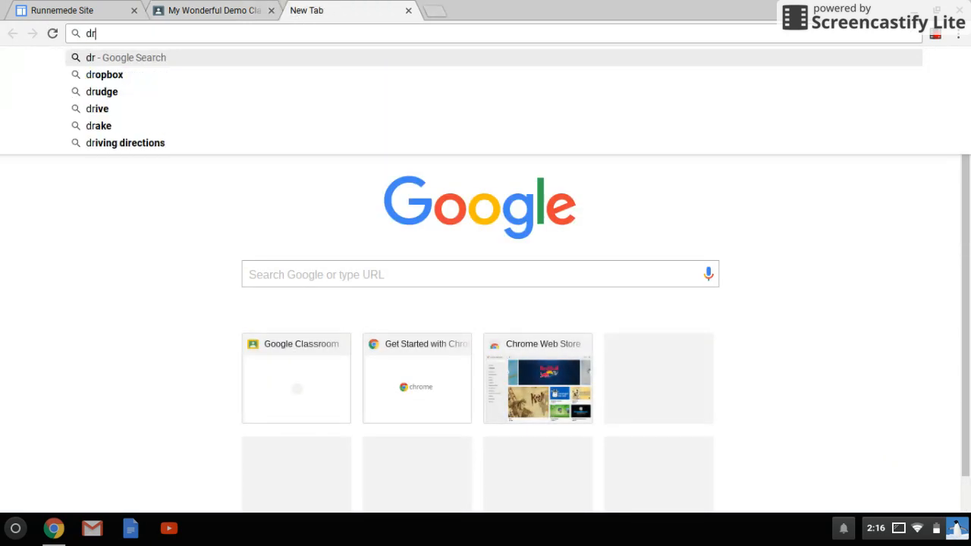
pyautogui.write('com')
pyautogui.press('Return')
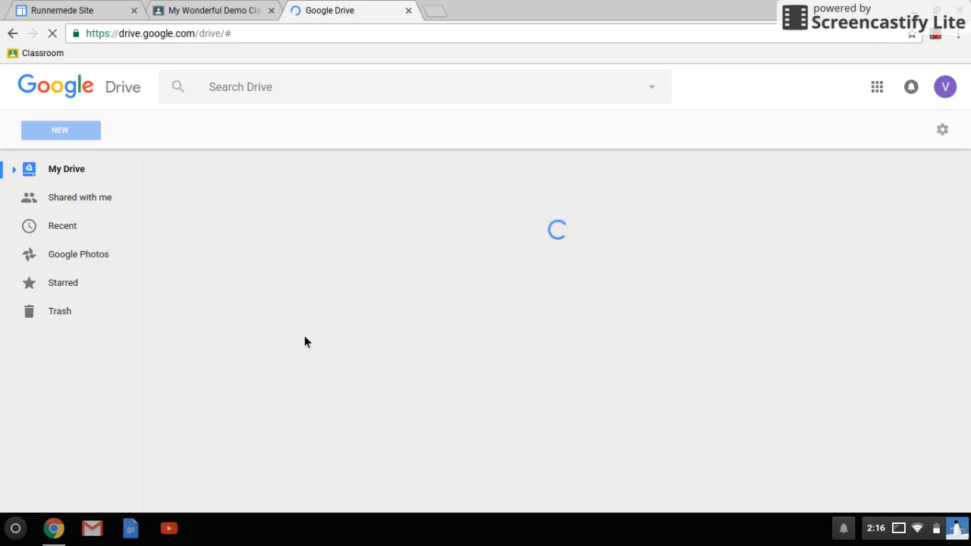
pyautogui.click(62, 132)
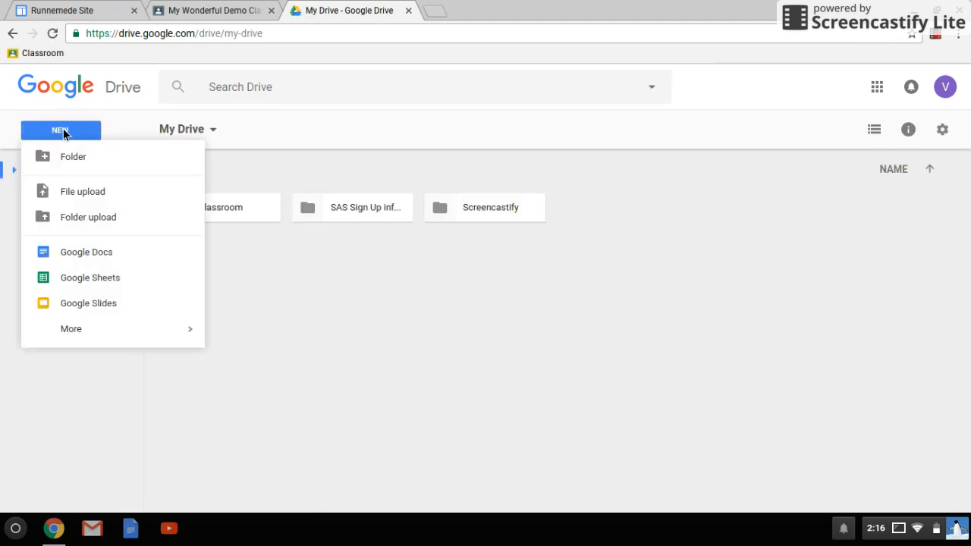
pyautogui.click(108, 254)
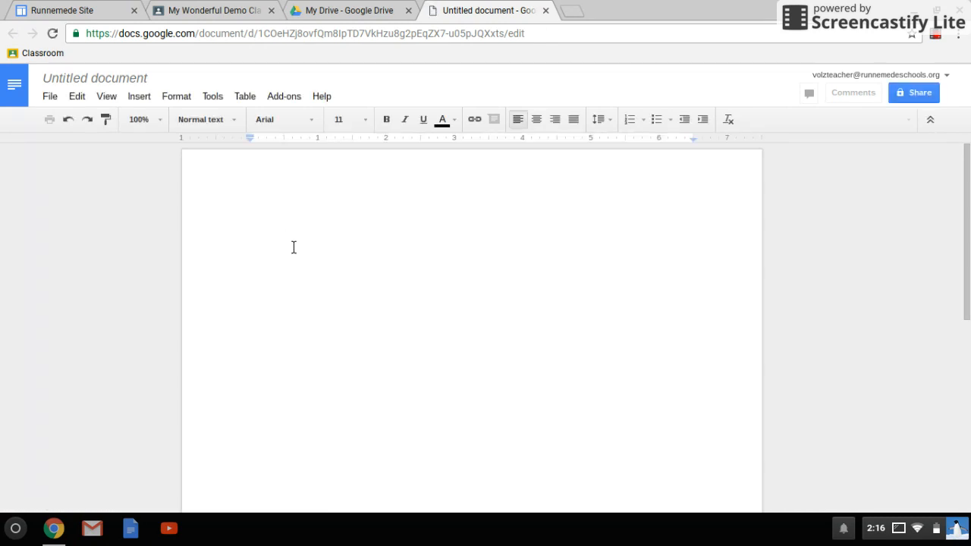
# Step: Write "Directions:" in the document, followed by a blank line and "Open ended prompt:"
pyautogui.write('Directions')
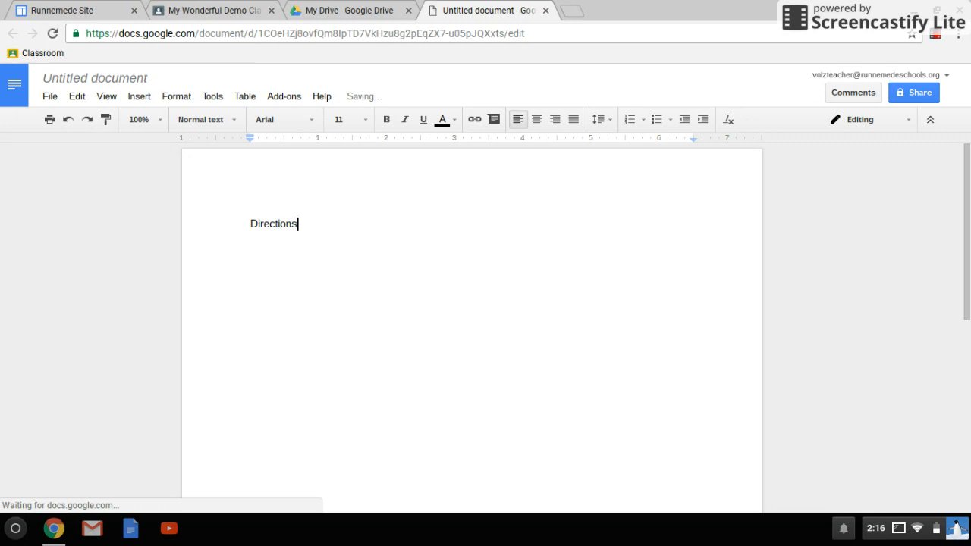
pyautogui.write(':')
pyautogui.press('Return')
pyautogui.press('Return')
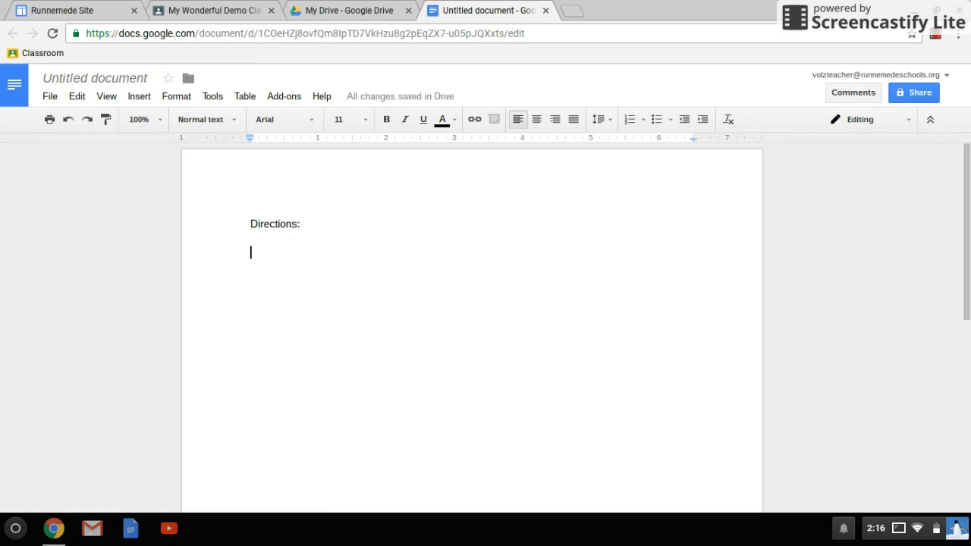
pyautogui.write('Open edn')
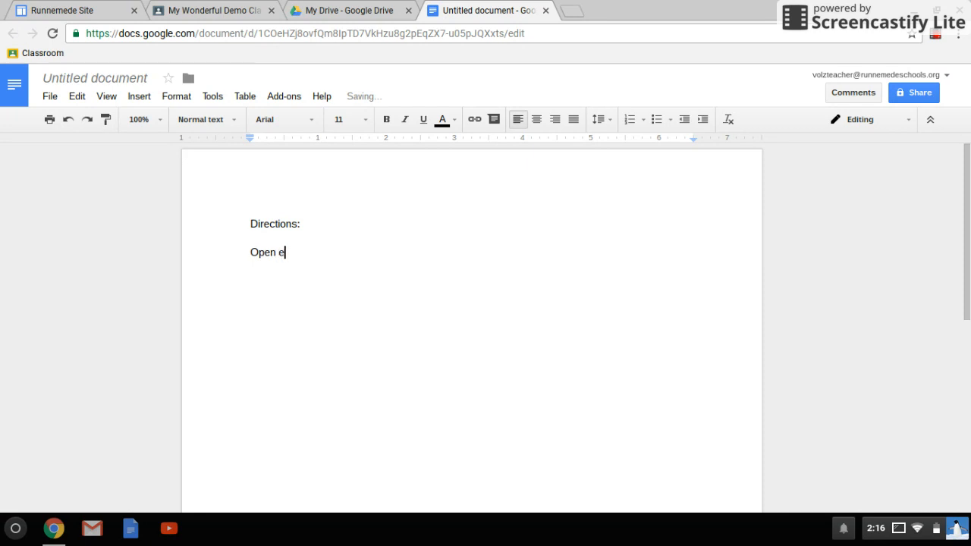
pyautogui.press('BackSpace')
pyautogui.press('BackSpace')
pyautogui.write('nded prompt:')
# Step: Rename the document as "Open ended Prompt"
pyautogui.click(75, 80)
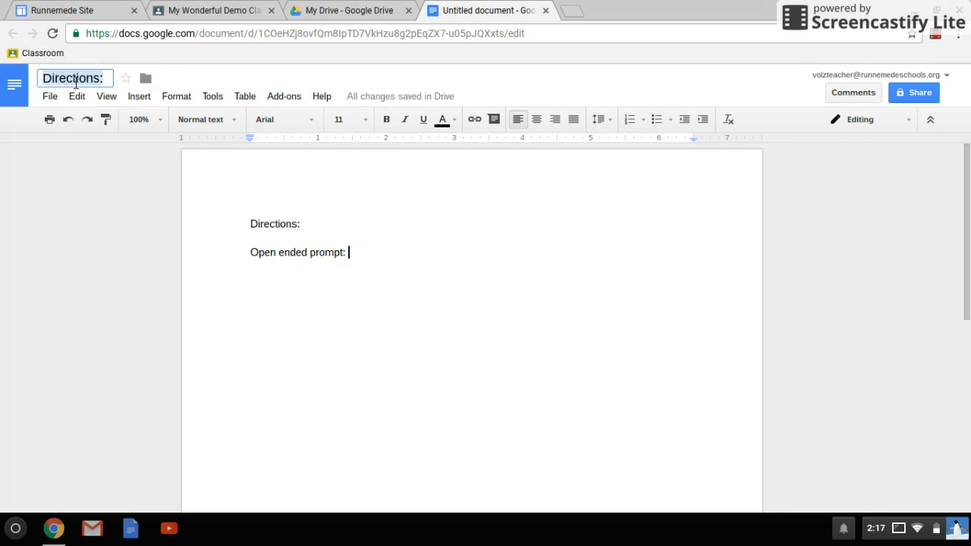
pyautogui.write('Open end')
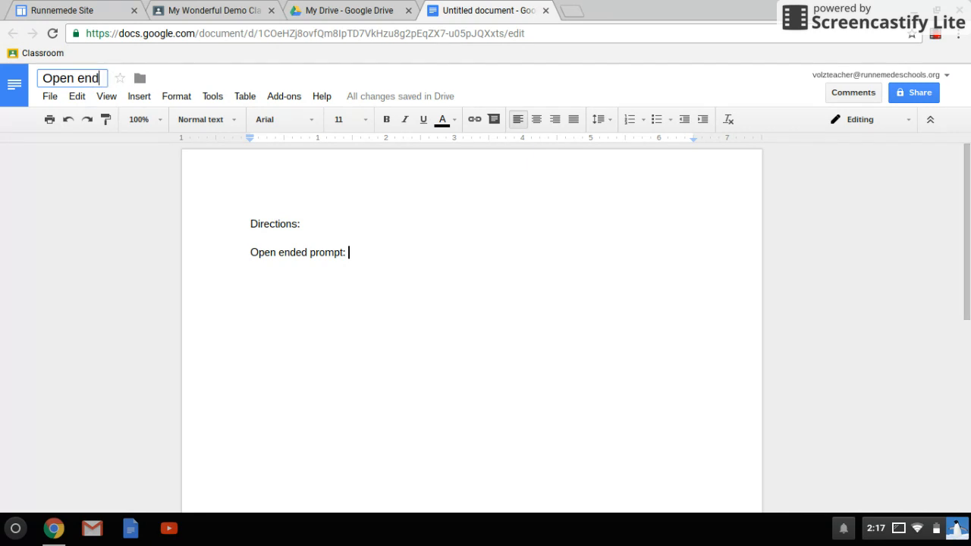
pyautogui.write('ed Prompt')
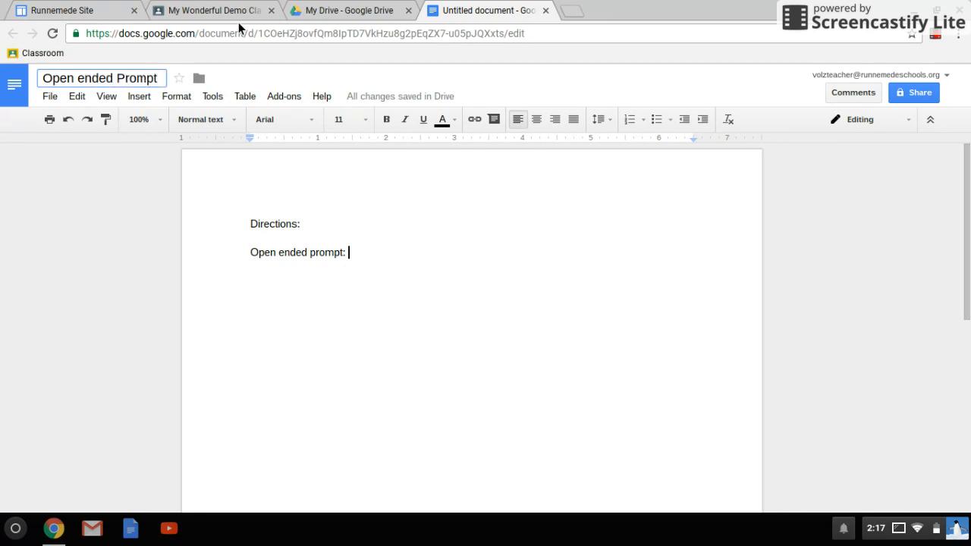
pyautogui.click(243, 224)
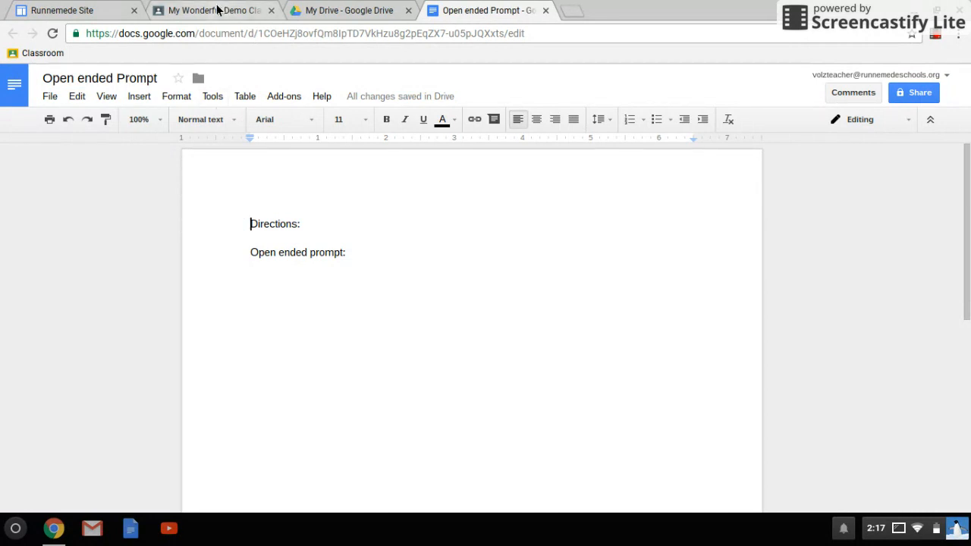
# Step: Switch back to the Google Classroom class and create another assignment titled "Open Ended Prompt"
pyautogui.click(222, 11)
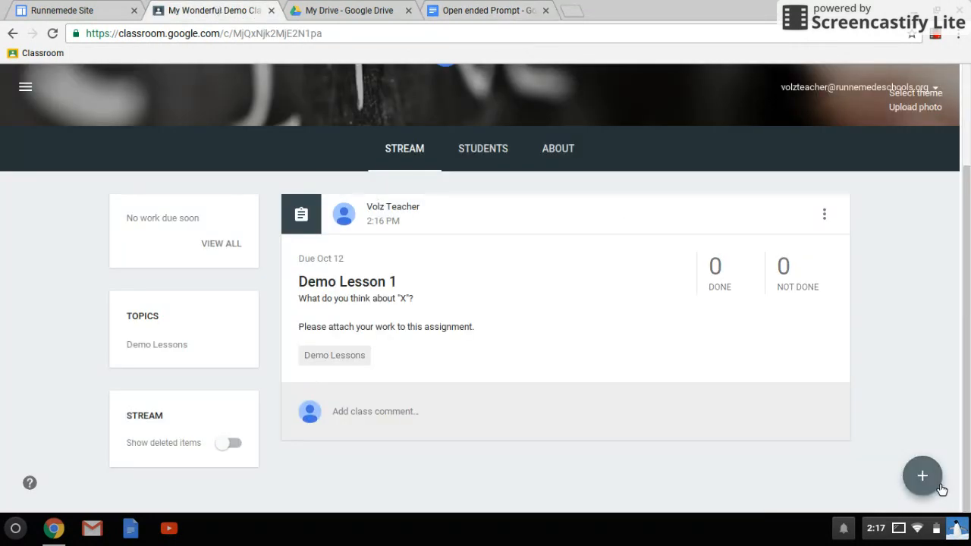
pyautogui.moveTo(922, 475)
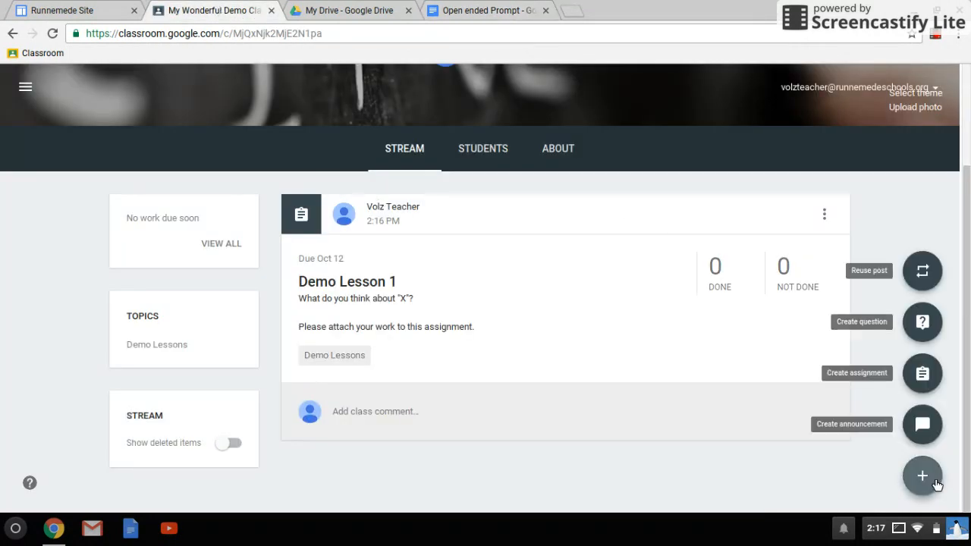
pyautogui.click(922, 373)
pyautogui.click(351, 264)
pyautogui.write('Open En')
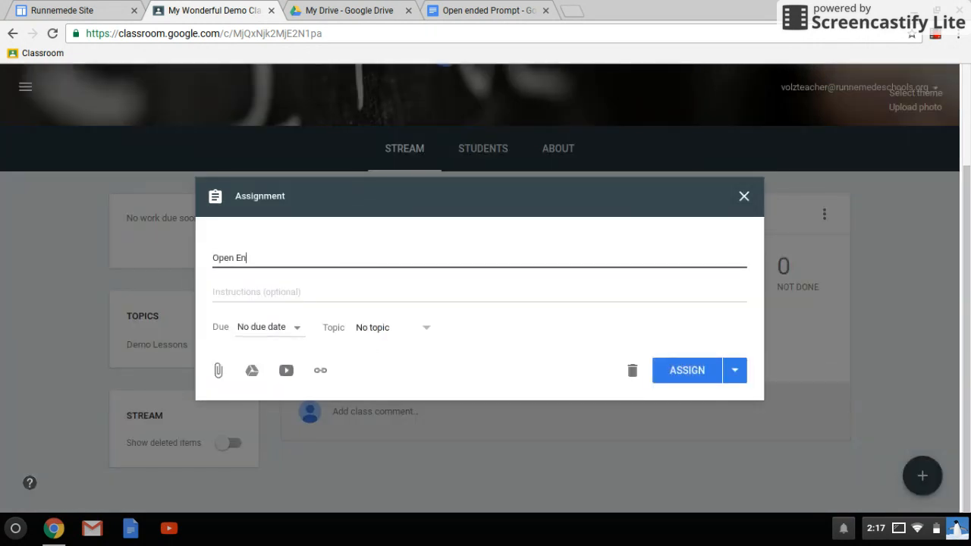
pyautogui.write('ded Prompt')
# Step: Enter "See the attached paper for your directions." as the new assignment's instructions
pyautogui.click(361, 302)
pyautogui.write('See the attached pap')
pyautogui.press('BackSpace')
pyautogui.press('BackSpace')
pyautogui.press('BackSpace')
pyautogui.write('attached paper for your directions.')
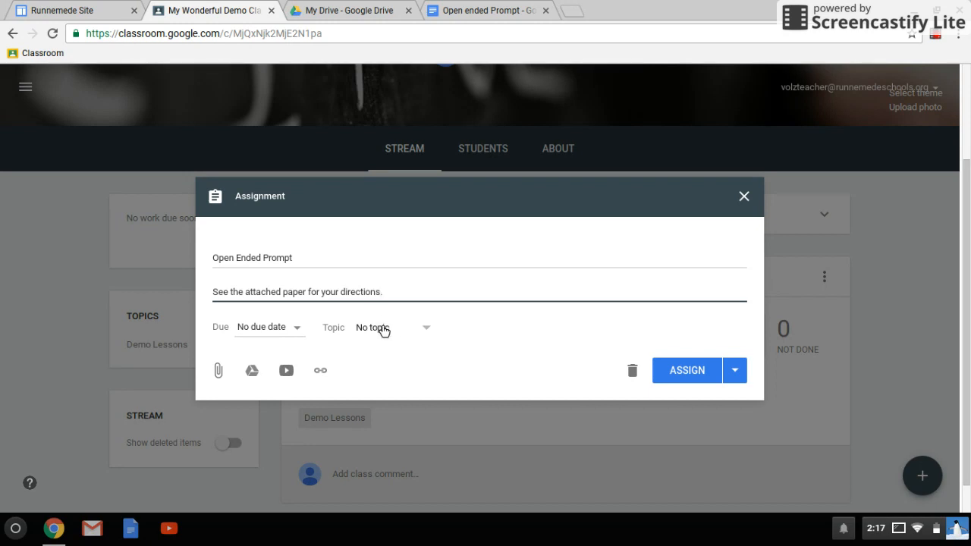
# Step: Create a new topic named "Open Prompt" for the Open Ended Prompt assignment
pyautogui.click(382, 327)
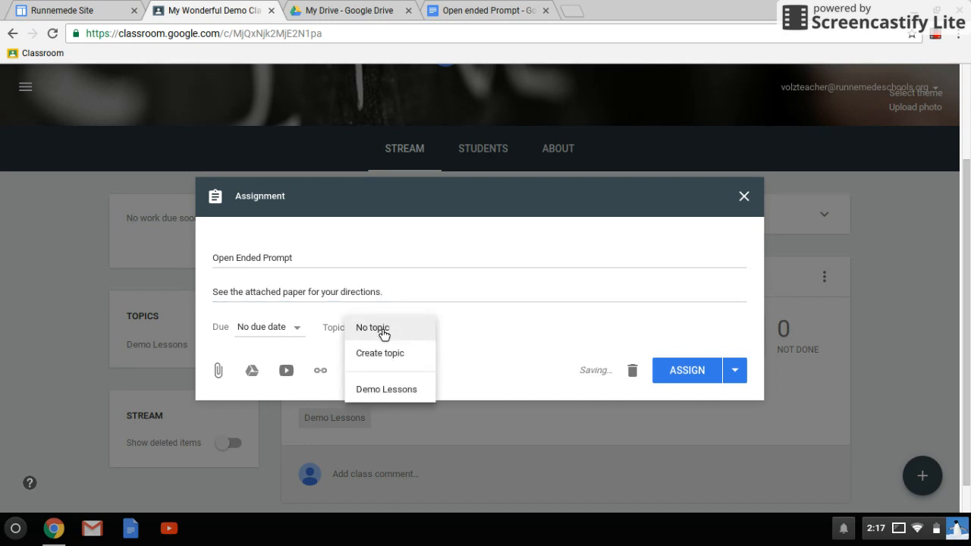
pyautogui.click(388, 353)
pyautogui.write('Open Prompt')
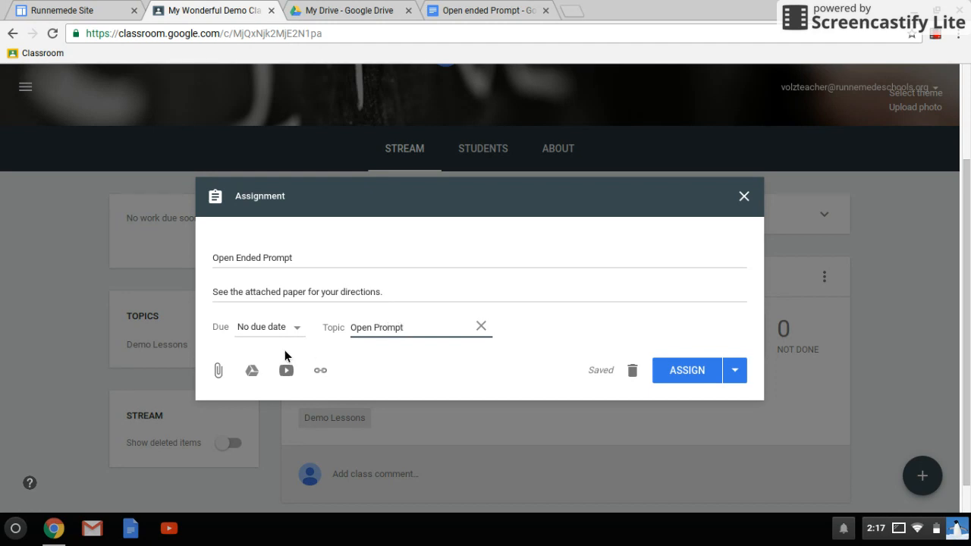
pyautogui.press('Return')
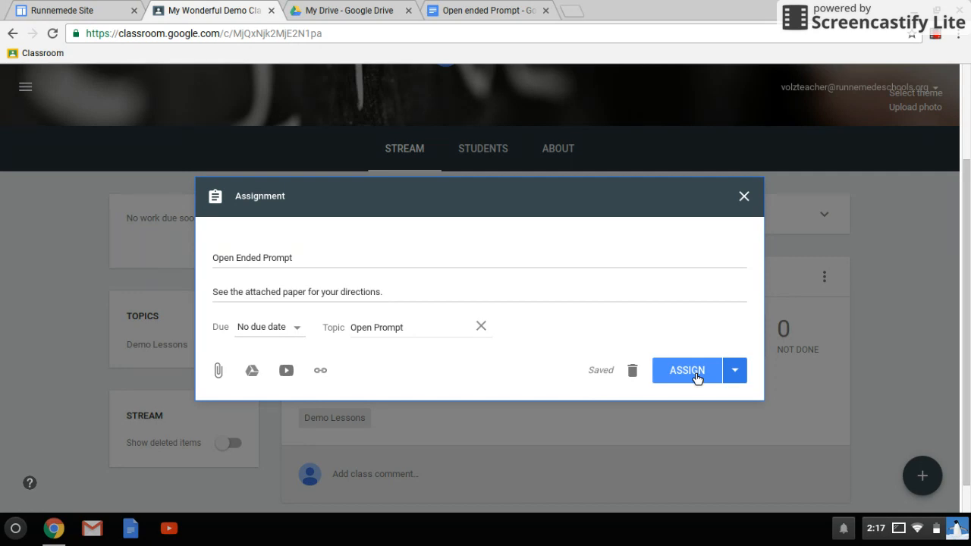
# Step: Post the Open Ended Prompt assignment to the class and open it for editing
pyautogui.click(696, 377)
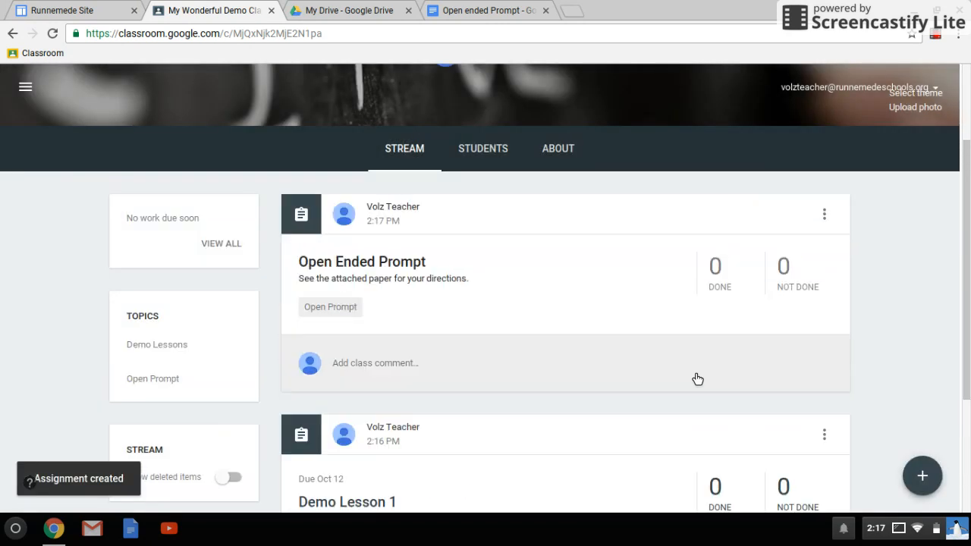
pyautogui.click(830, 219)
pyautogui.click(834, 223)
pyautogui.click(825, 218)
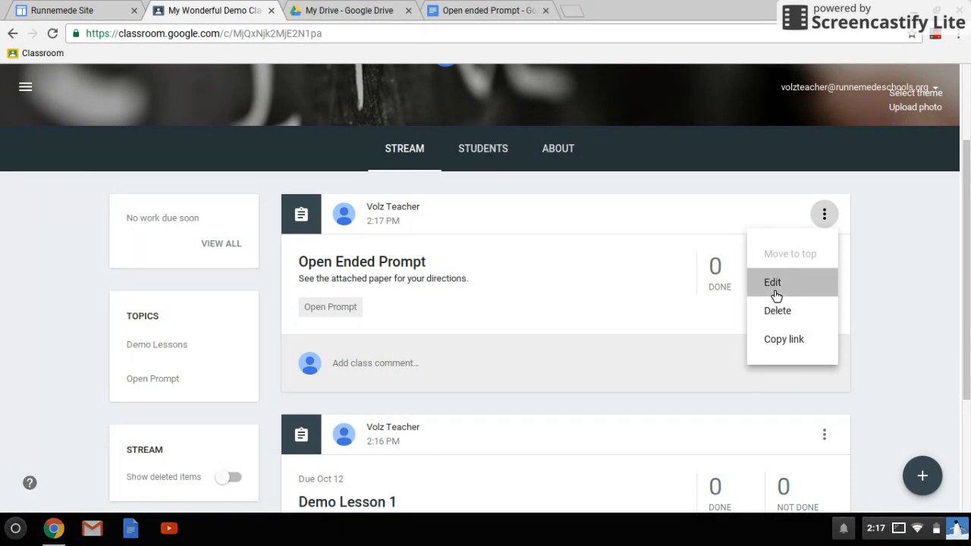
pyautogui.click(776, 295)
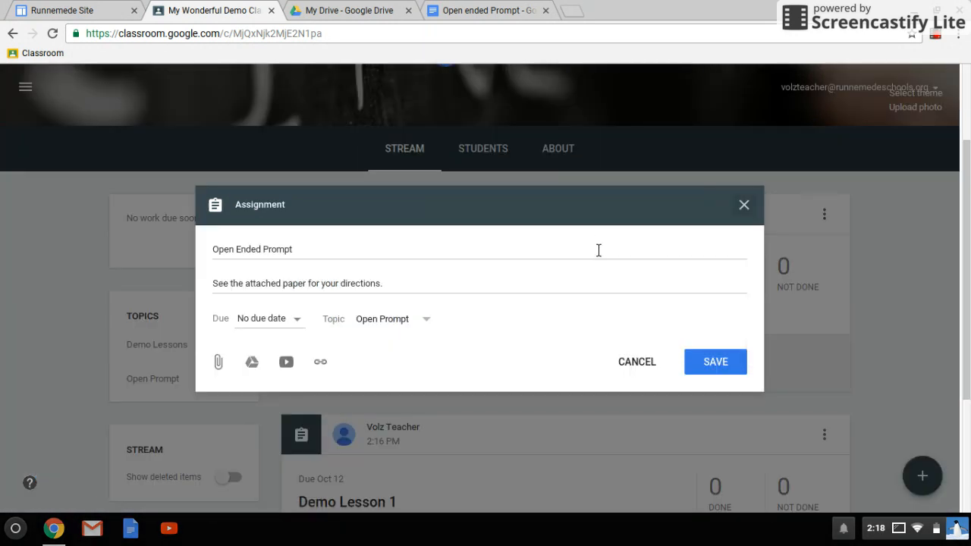
# Step: Attach the "Open ended Prompt" document from Google Drive to the posted assignment
pyautogui.click(257, 363)
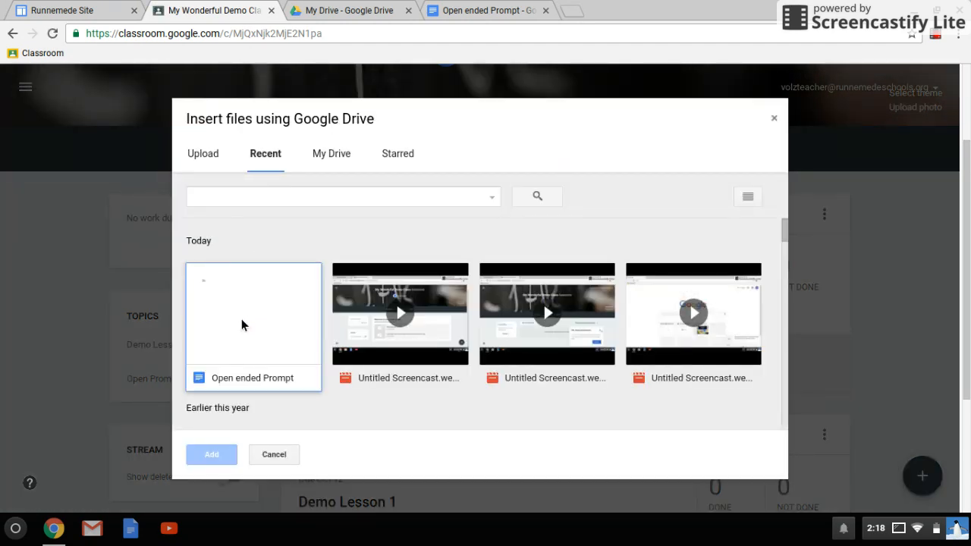
pyautogui.click(241, 319)
pyautogui.click(219, 455)
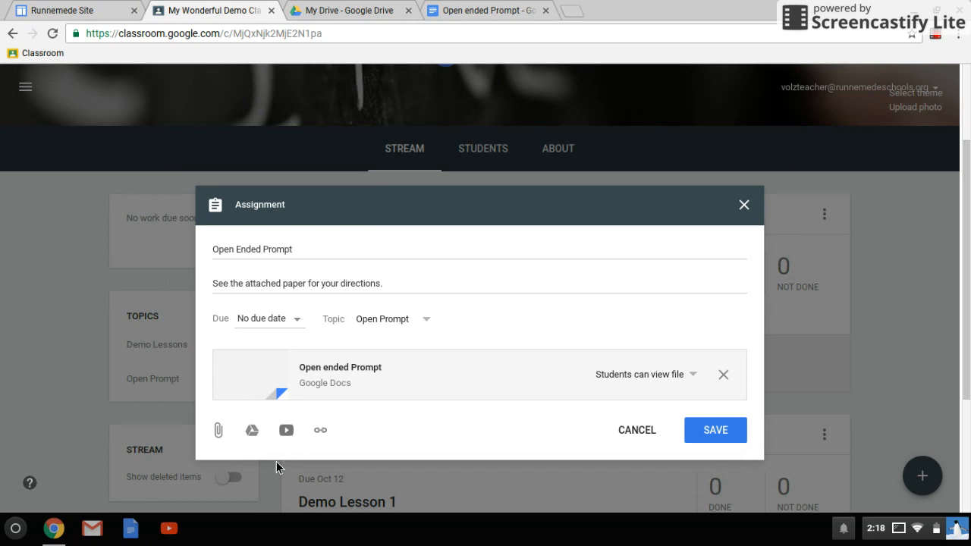
# Step: Check the student access options for the attached document, keep "Students can view file", and save the edited assignment
pyautogui.click(634, 376)
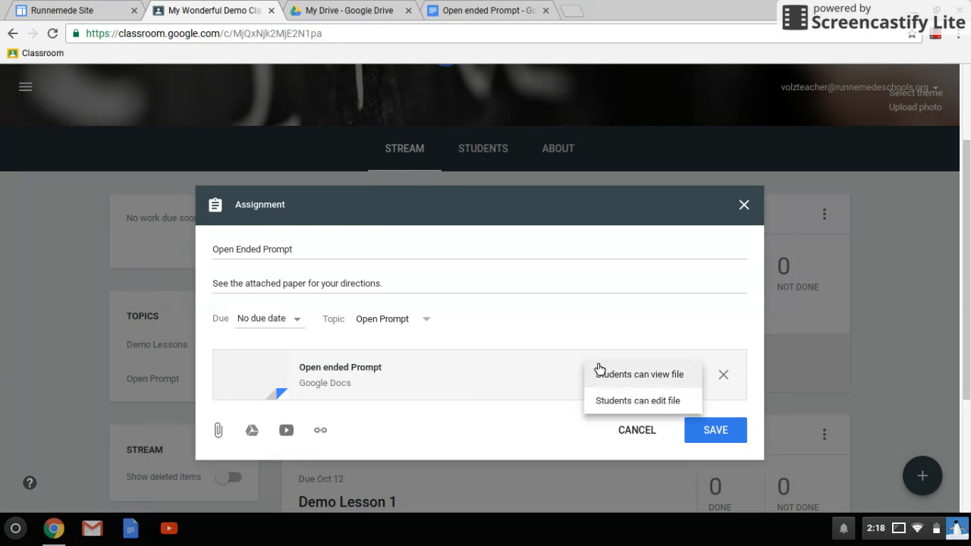
pyautogui.click(561, 334)
pyautogui.click(659, 377)
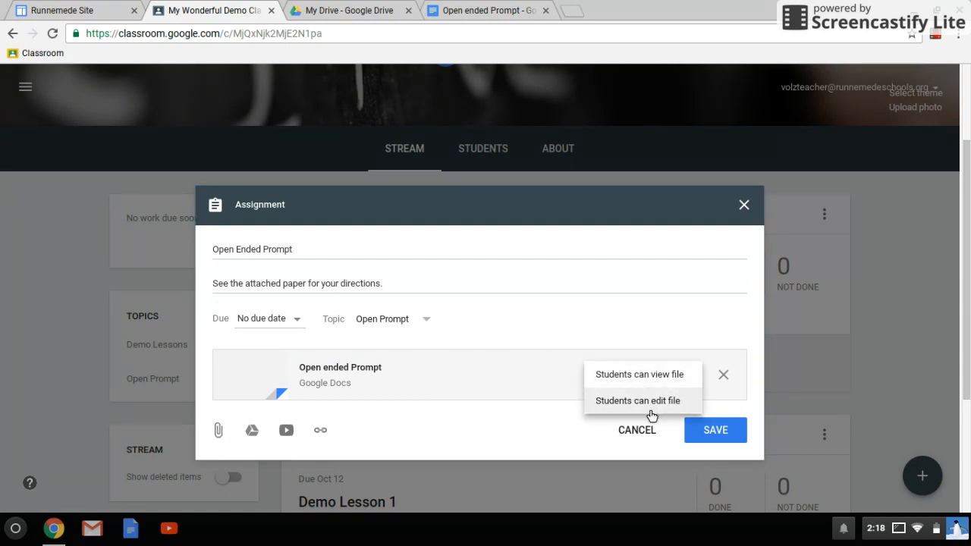
pyautogui.click(528, 426)
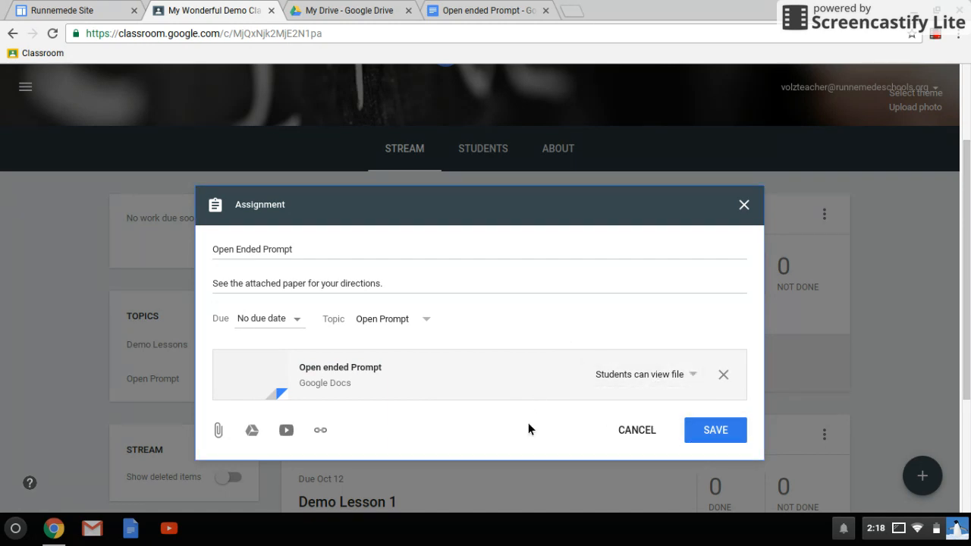
pyautogui.click(715, 432)
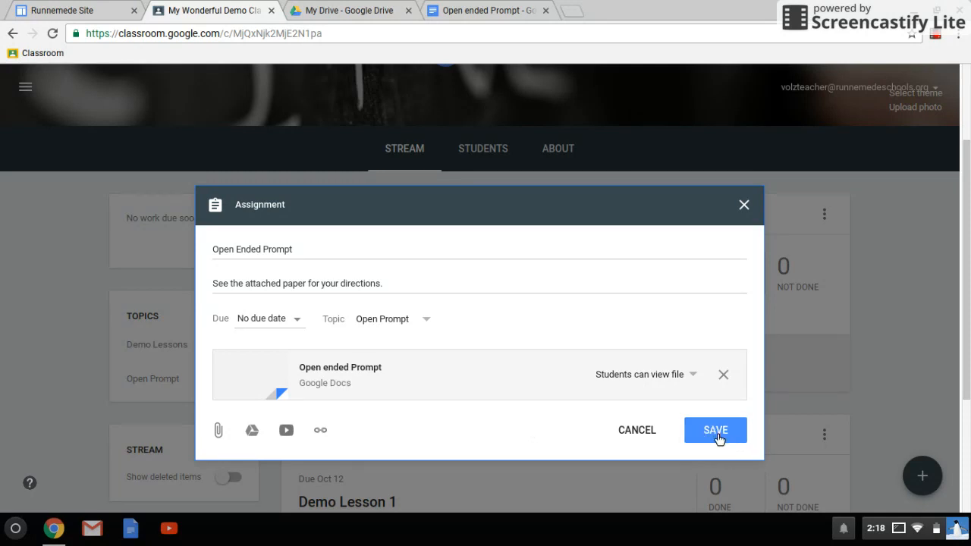
pyautogui.click(717, 434)
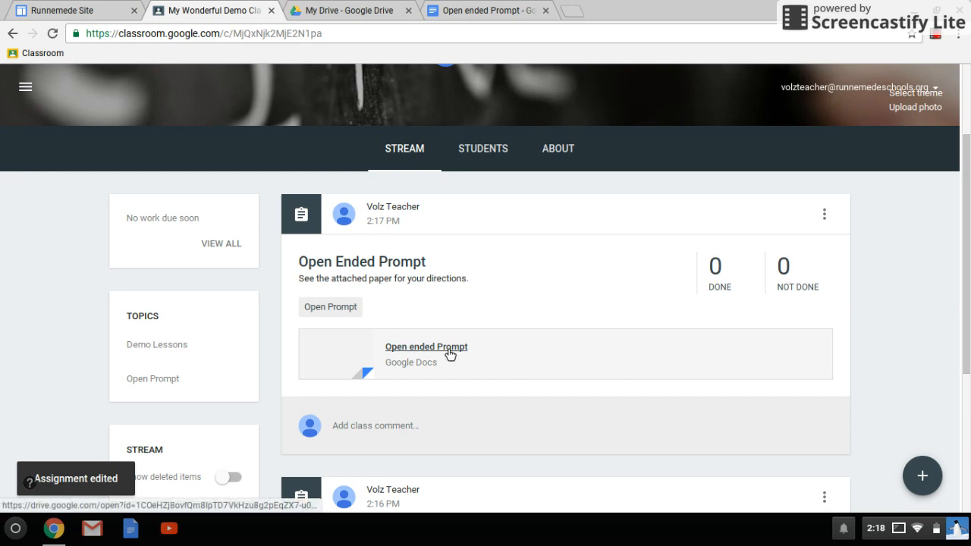
# Step: Open the attached document from the posted assignment and close it again
pyautogui.click(518, 359)
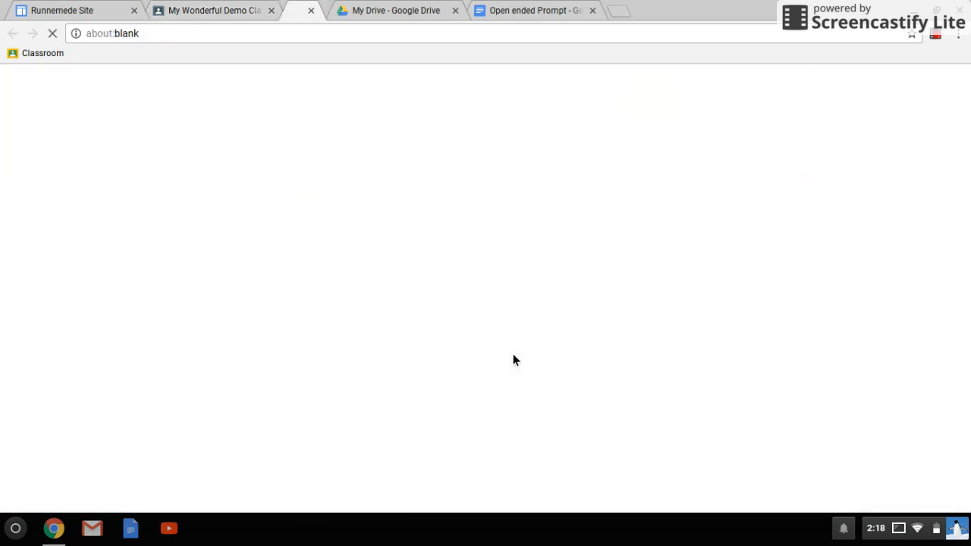
pyautogui.click(408, 11)
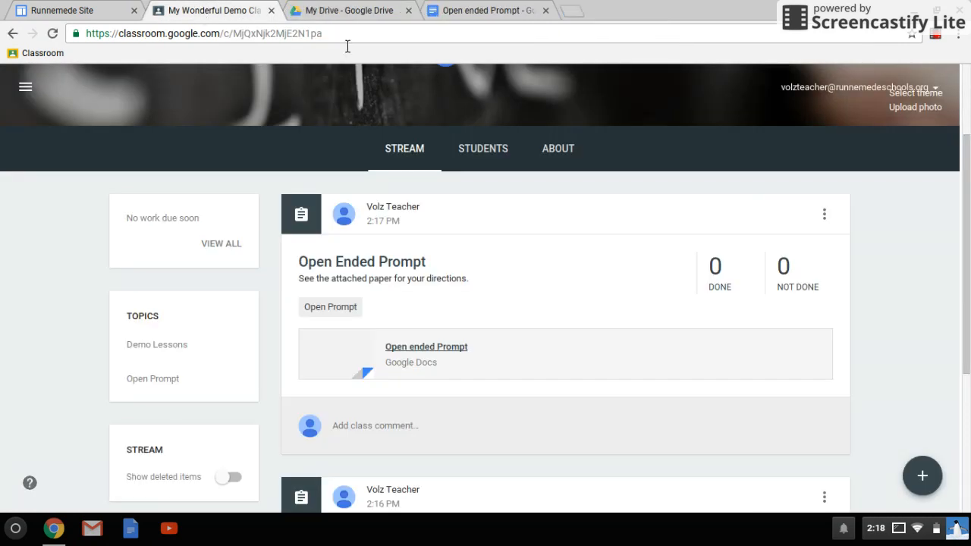
# Step: Create another assignment in the class titled "Open Ended Prompt"
pyautogui.moveTo(920, 475)
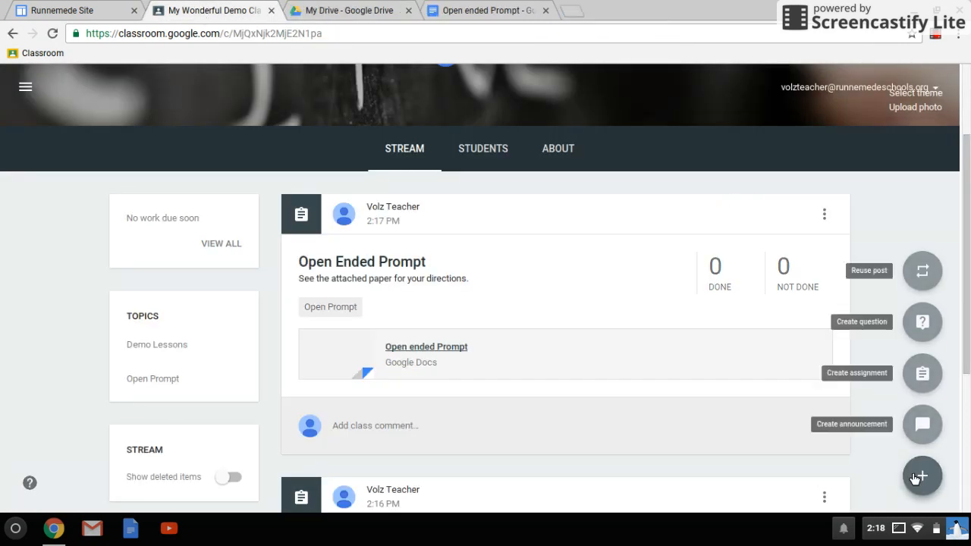
pyautogui.click(922, 373)
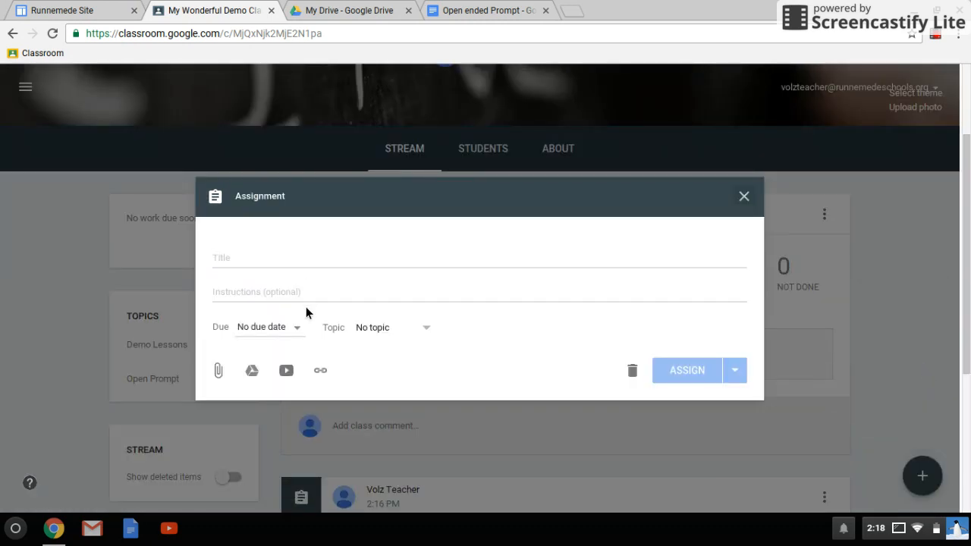
pyautogui.click(269, 259)
pyautogui.write('Open Ended Prompt')
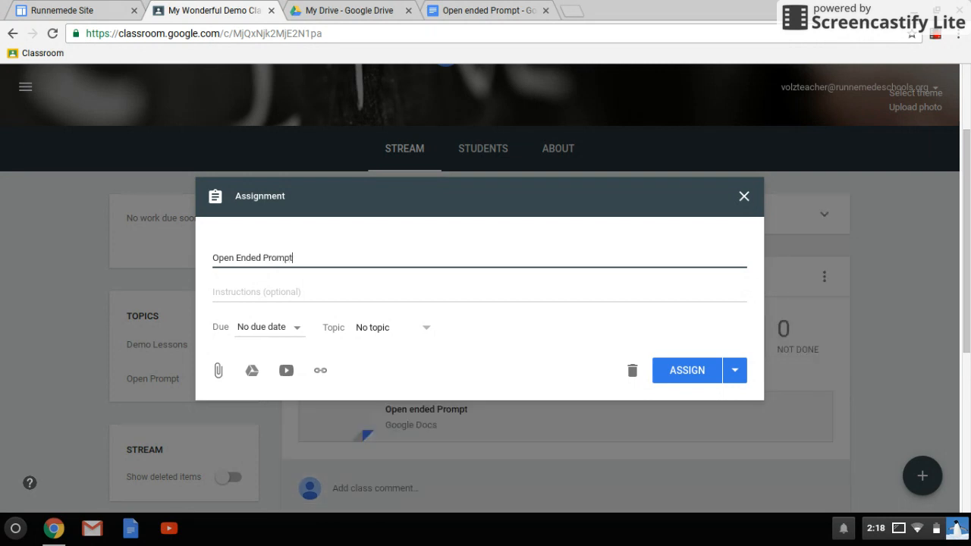
# Step: Enter "See attached document for directions" as the new assignment's instructions
pyautogui.click(278, 292)
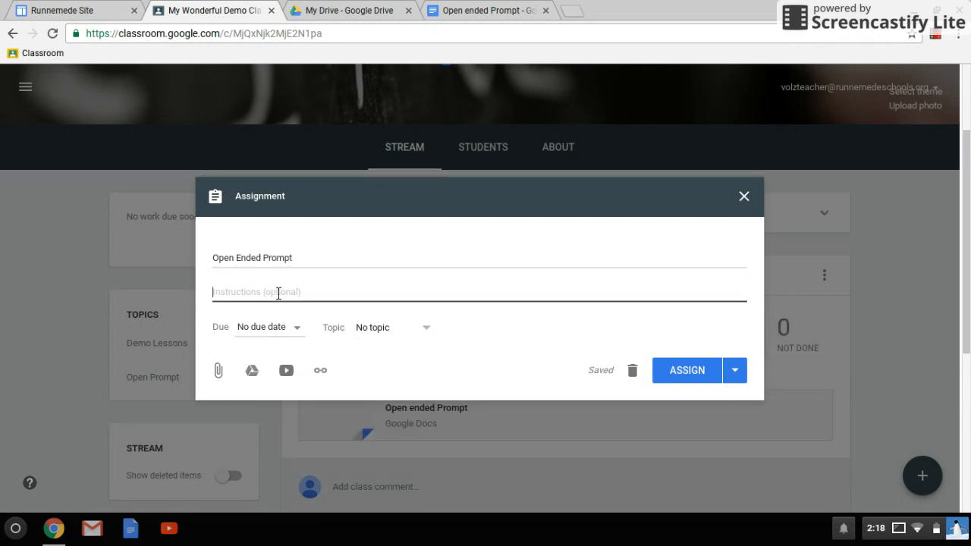
pyautogui.write('See attachme')
pyautogui.press('BackSpace')
pyautogui.press('BackSpace')
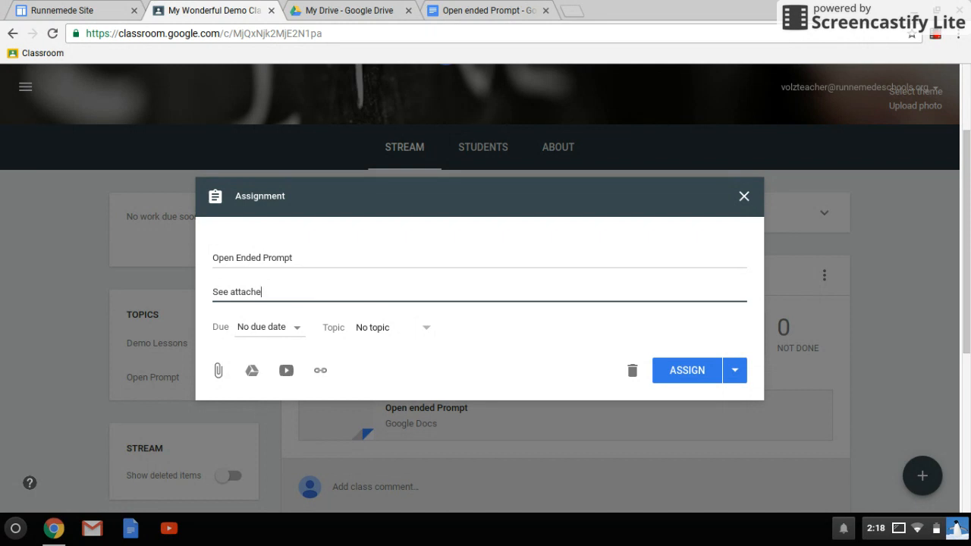
pyautogui.write('ed document for directions')
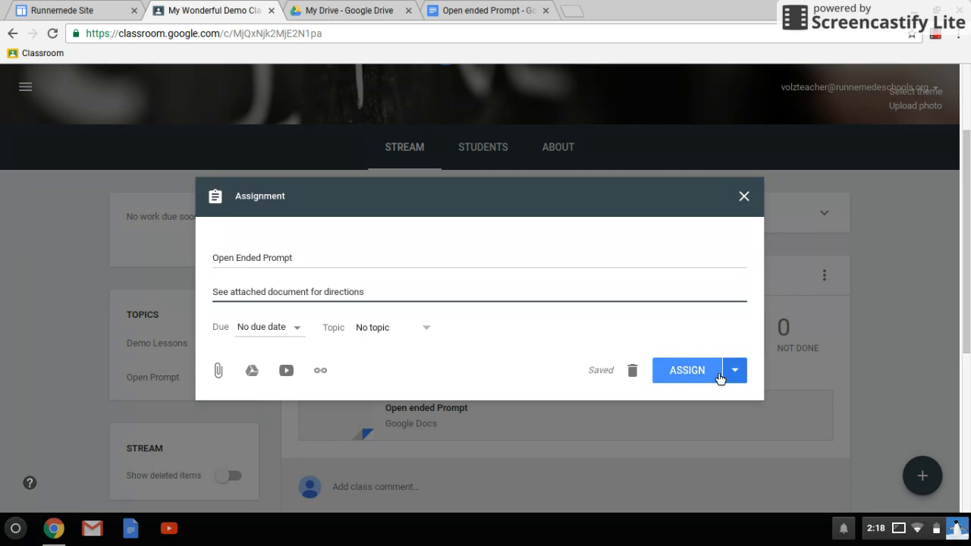
# Step: Attach the "Open ended Prompt" document from Google Drive to the new, unposted assignment
pyautogui.click(250, 371)
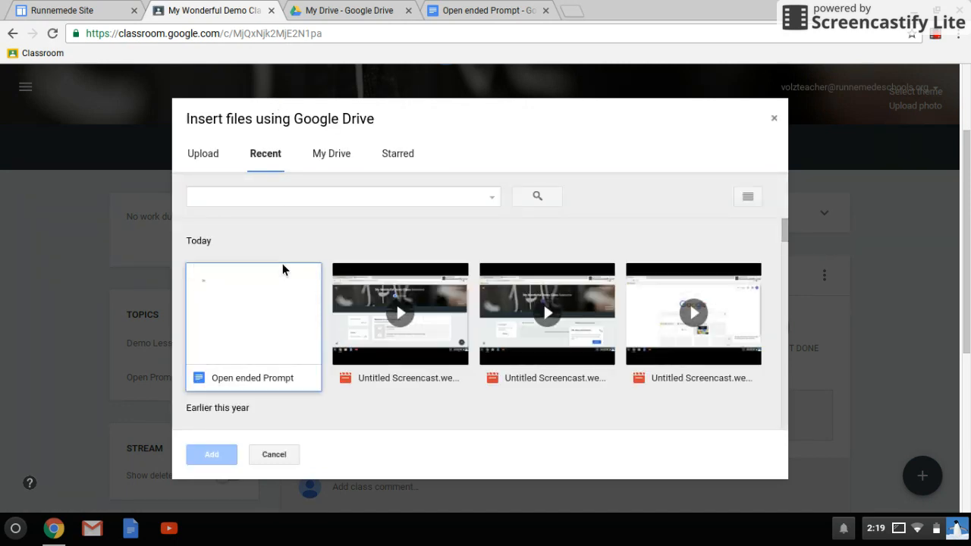
pyautogui.click(252, 317)
pyautogui.click(224, 461)
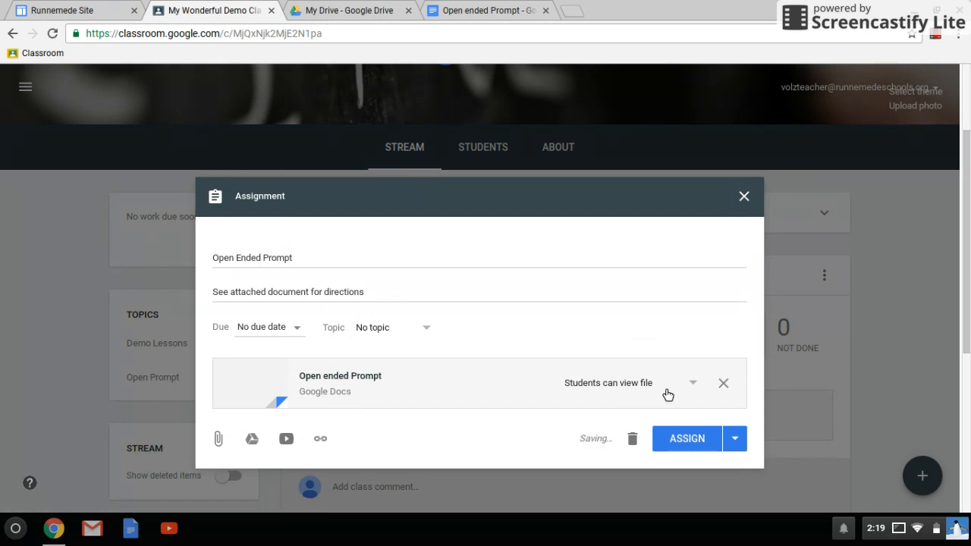
# Step: Set the attached document to "Make a copy for each student" and post the assignment
pyautogui.click(698, 388)
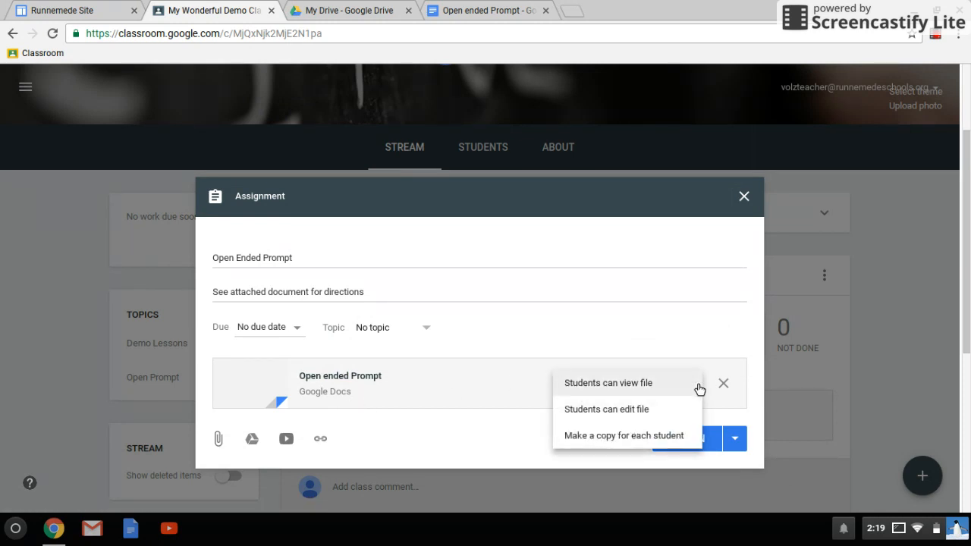
pyautogui.click(640, 437)
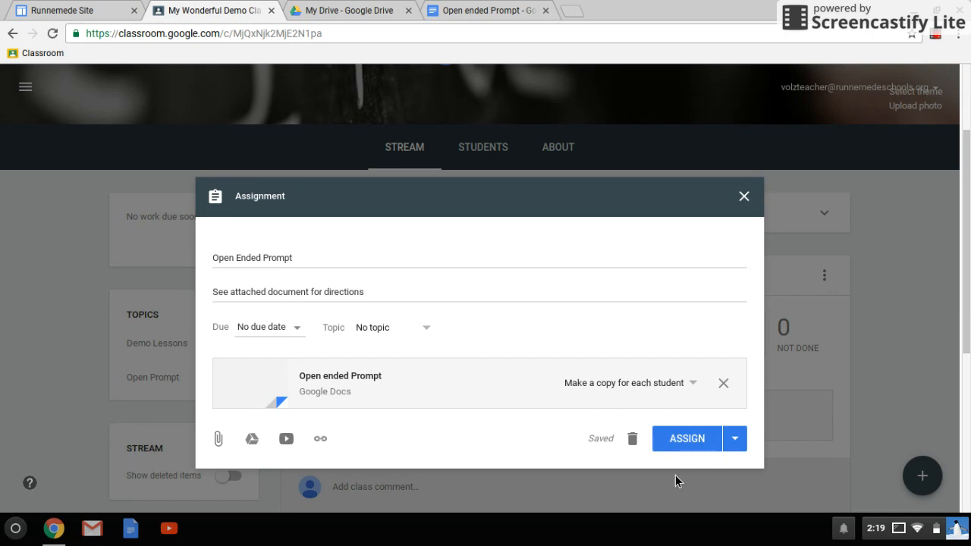
pyautogui.click(702, 446)
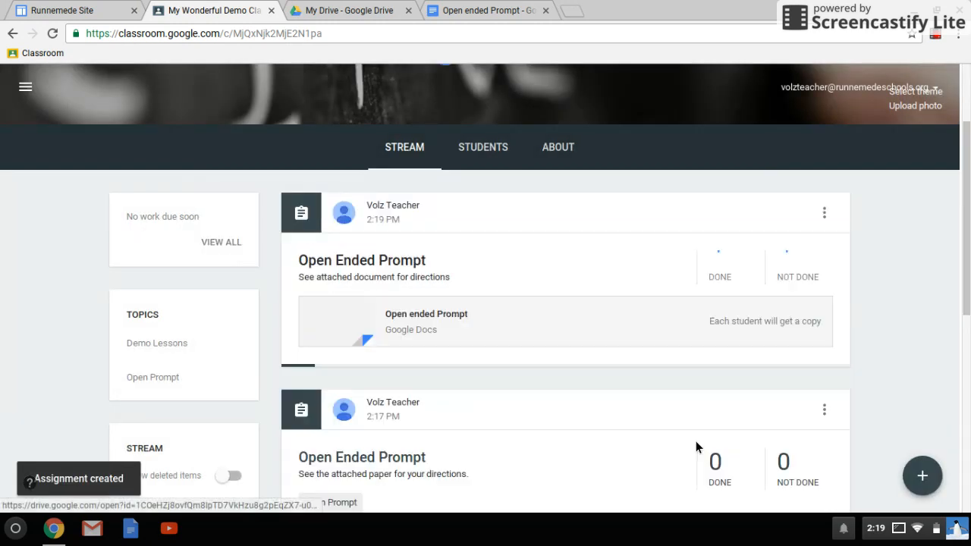
# Step: Delete the earlier Open Ended Prompt assignment with the Open Prompt topic from the class stream
pyautogui.scroll(2, 680, 300)
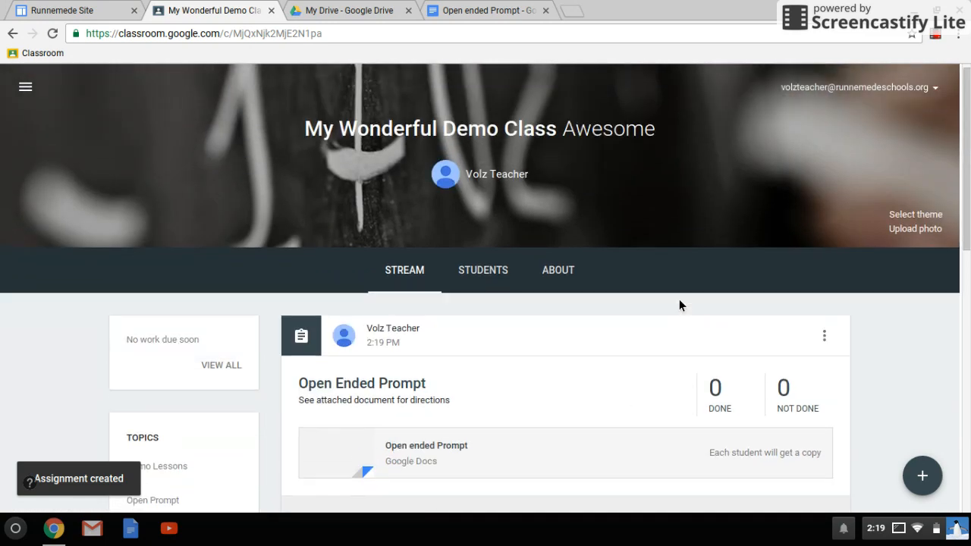
pyautogui.scroll(-4, 679, 300)
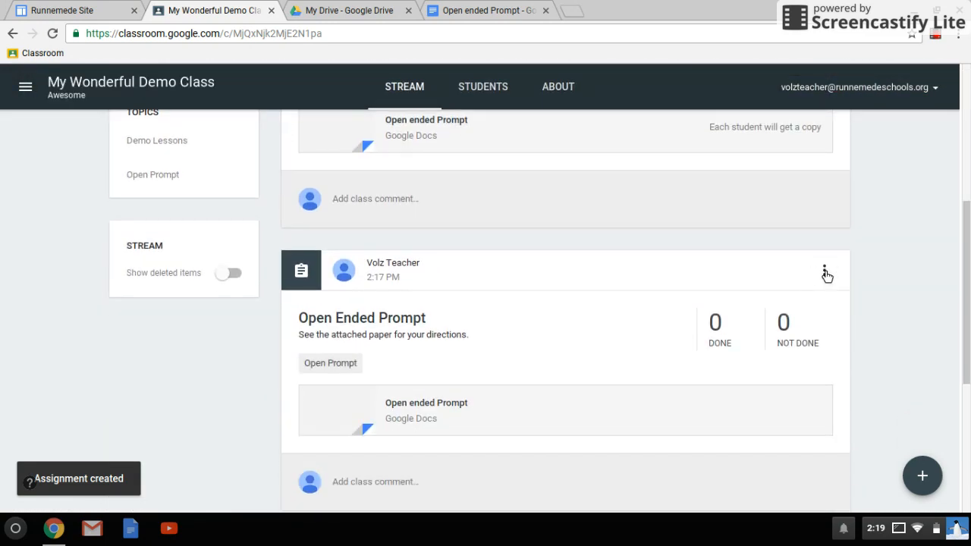
pyautogui.click(824, 271)
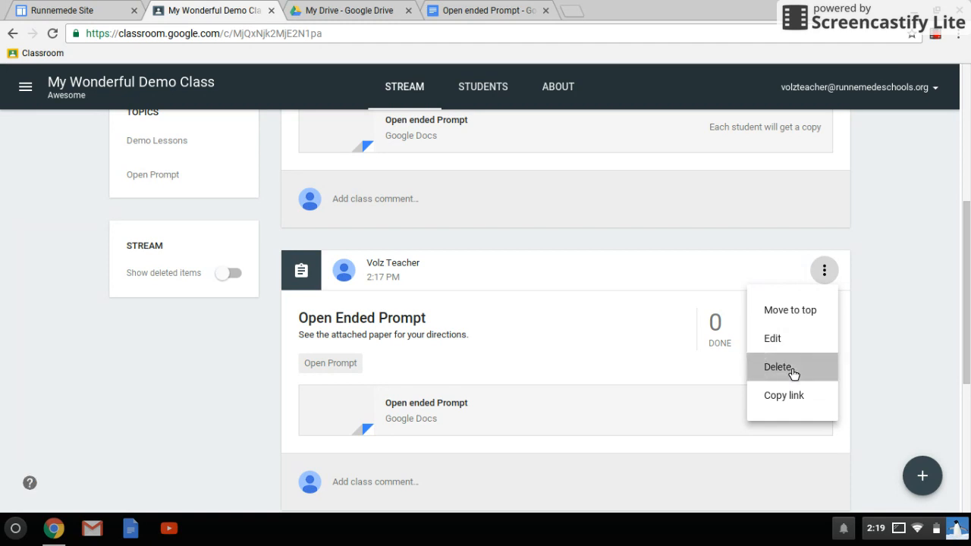
pyautogui.click(790, 368)
pyautogui.click(527, 327)
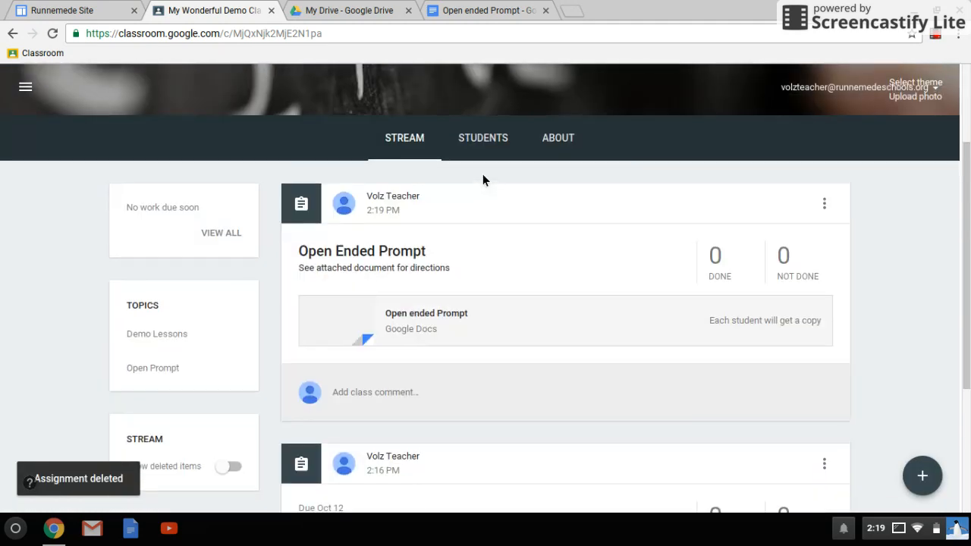
pyautogui.scroll(-3, 482, 180)
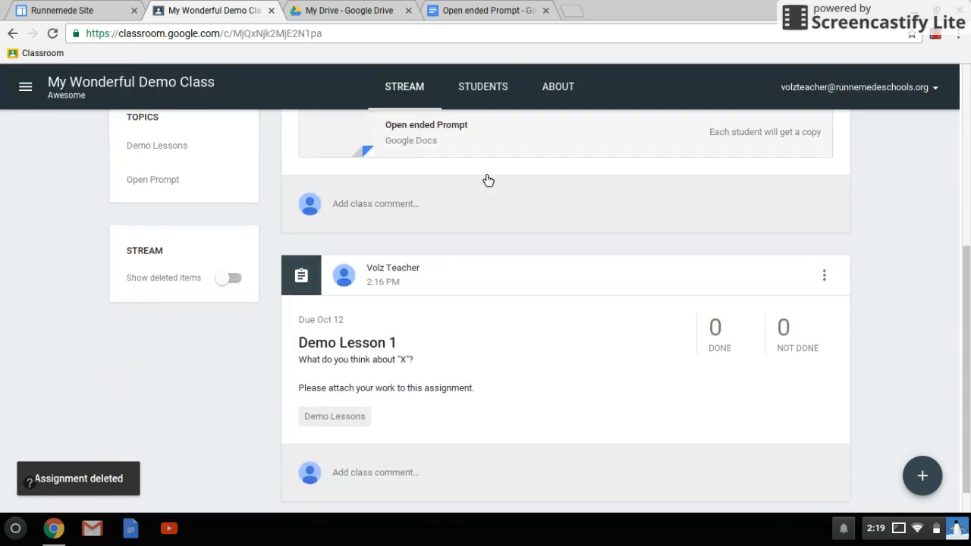
pyautogui.click(910, 529)
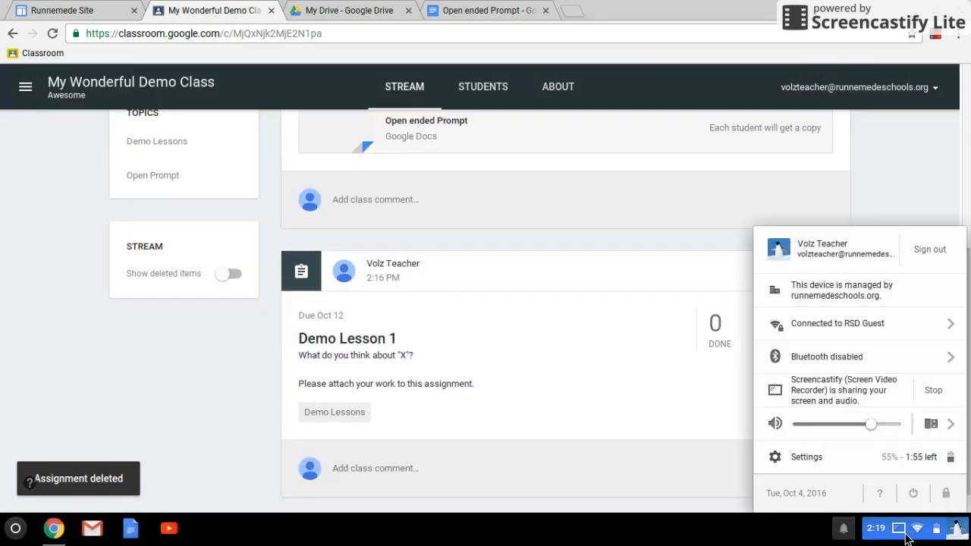